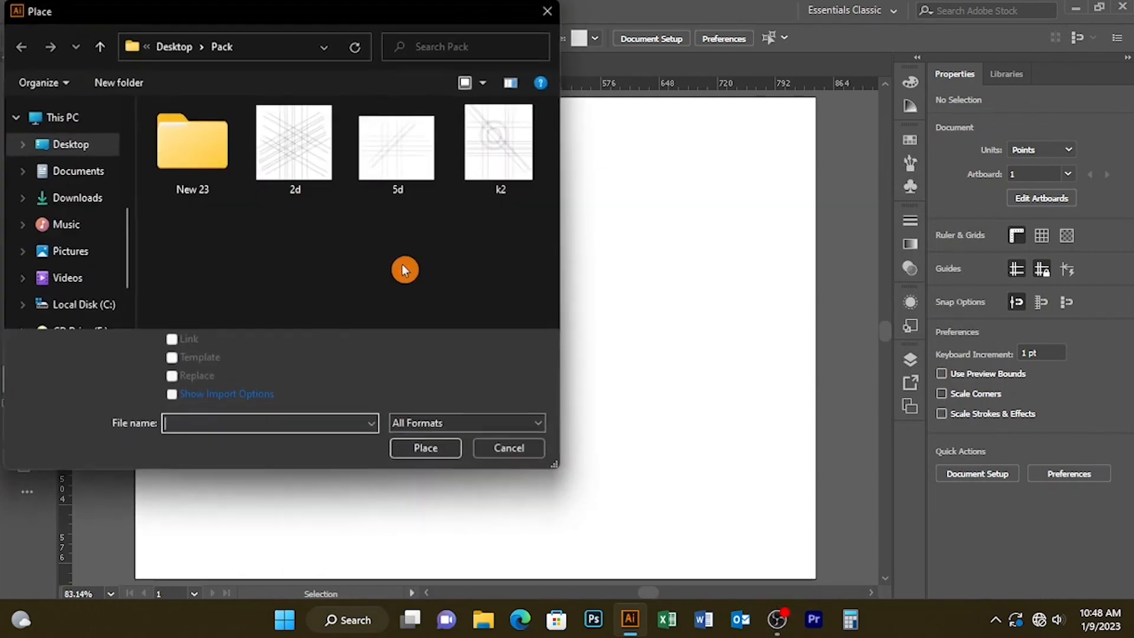
# Step: Place the k2 image near the centre of the artboard and lock it as a tracing reference
pyautogui.doubleClick(492, 144)
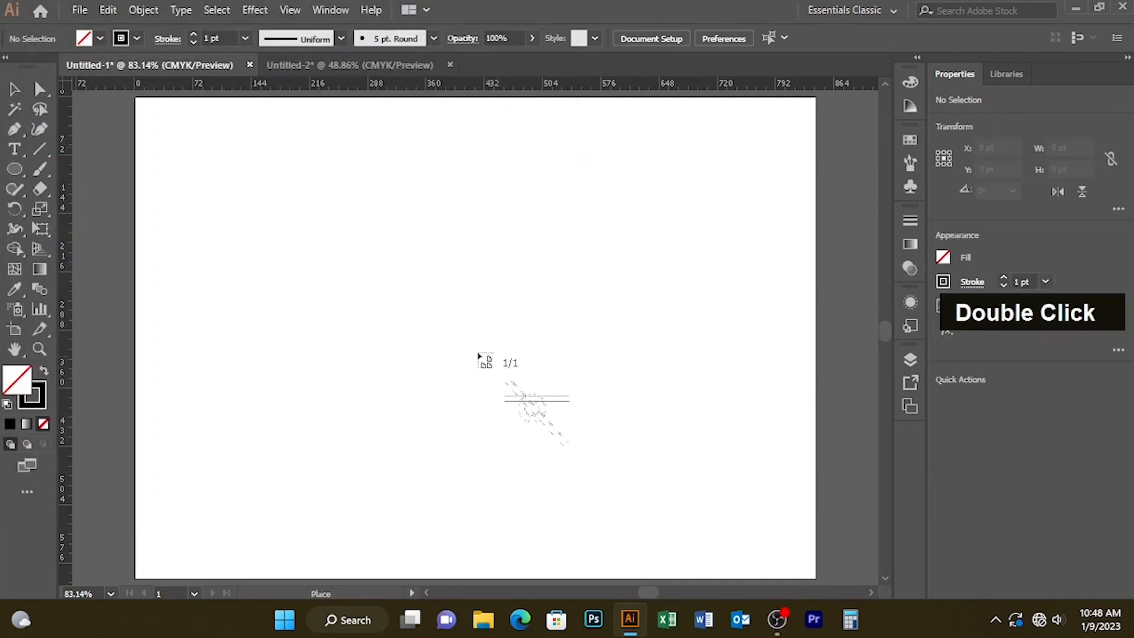
pyautogui.click(346, 202)
pyautogui.moveTo(488, 322)
pyautogui.mouseDown()
pyautogui.moveTo(455, 279)
pyautogui.moveTo(491, 306)
pyautogui.mouseUp()
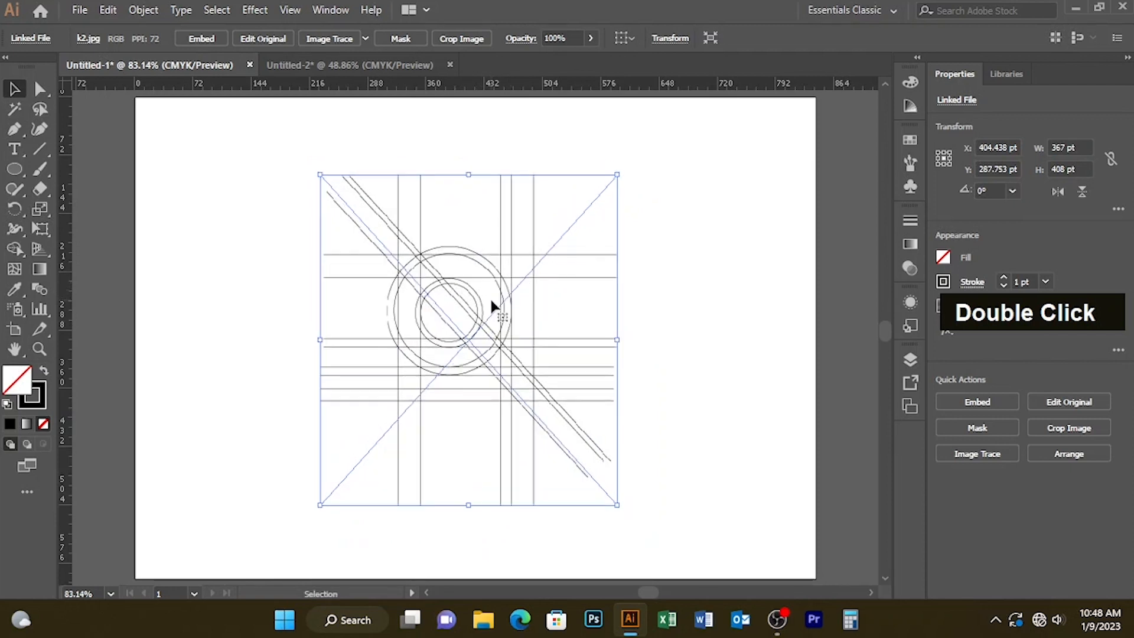
pyautogui.click(144, 10)
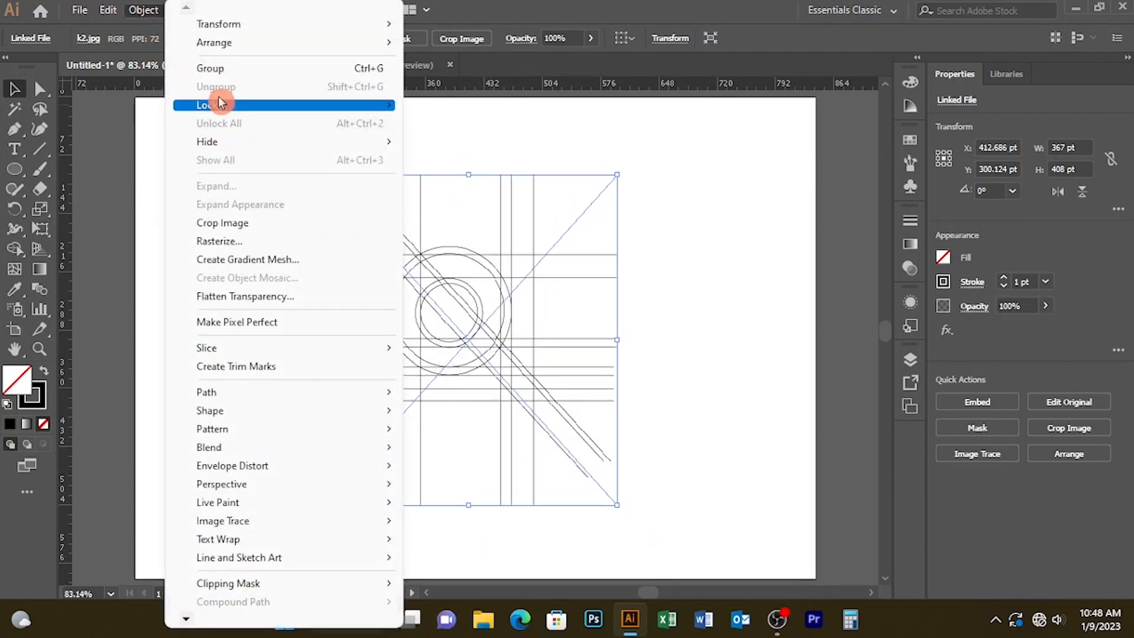
pyautogui.moveTo(222, 105)
pyautogui.click(436, 107)
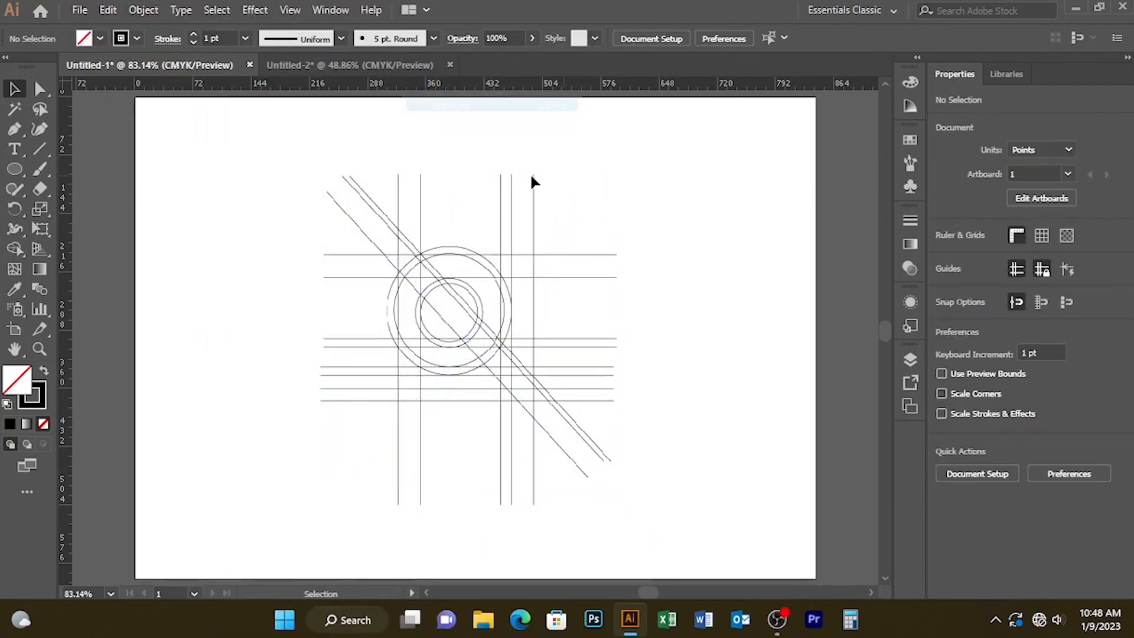
# Step: Draw a straight horizontal line about 397 pt long over the uppermost horizontal line of the reference image
pyautogui.hotkey('ctrl', '=')
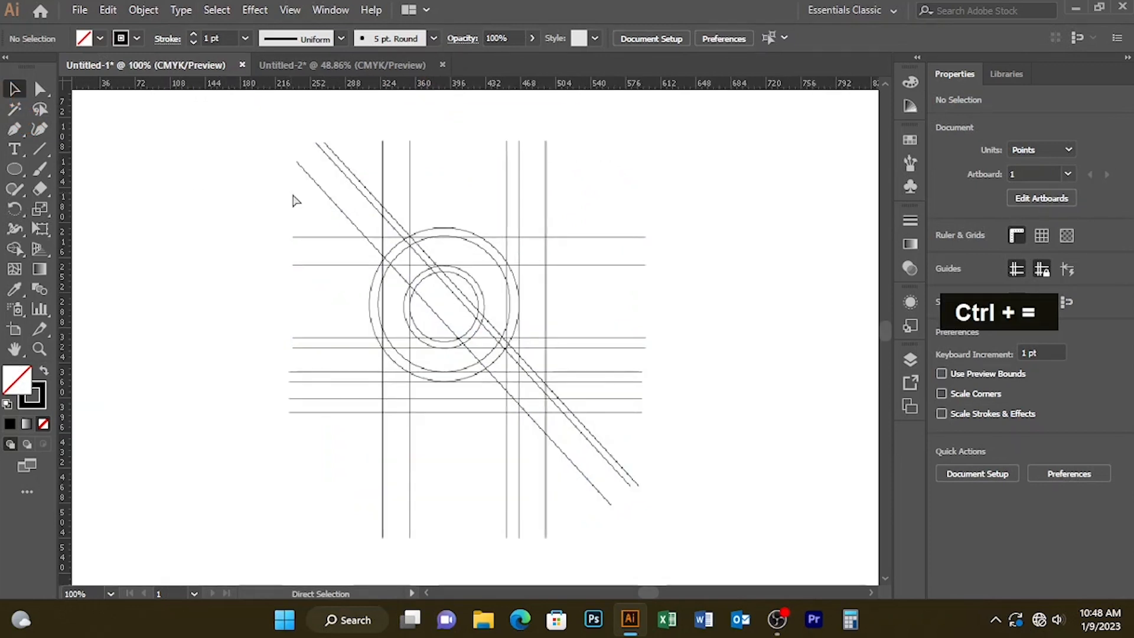
pyautogui.hotkey('ctrl', '=')
pyautogui.press('space')
pyautogui.moveTo(416, 204); pyautogui.dragTo(384, 273)
pyautogui.click(45, 150)
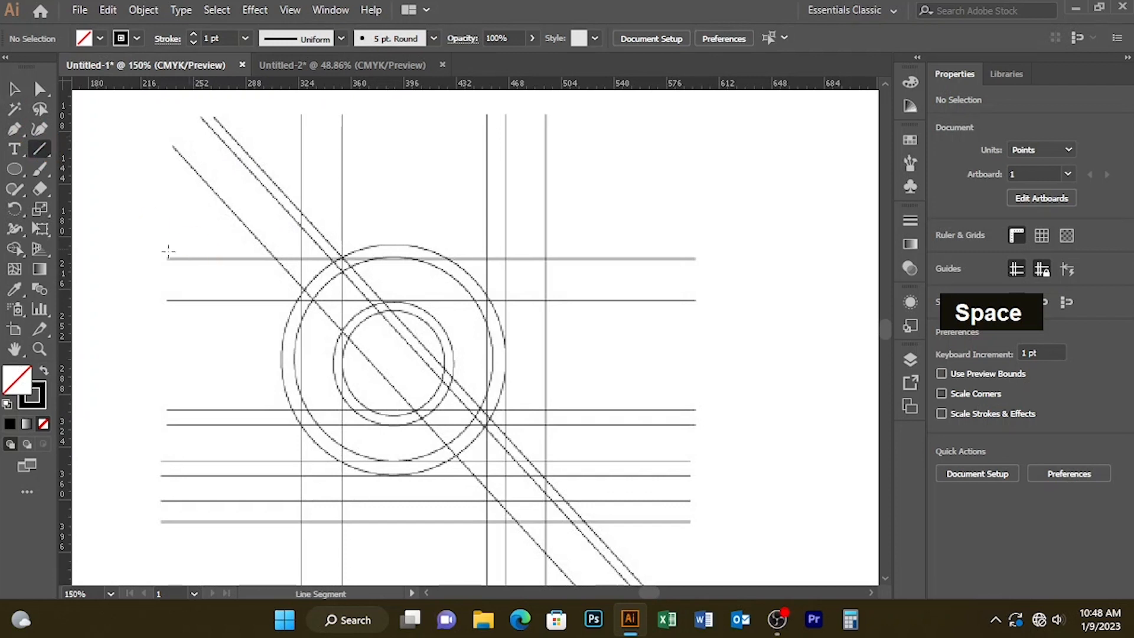
pyautogui.moveTo(146, 259); pyautogui.dragTo(726, 258)
pyautogui.press('capslock')
# Step: Duplicate the horizontal line straight down onto the next four horizontal reference lines
pyautogui.press('v')
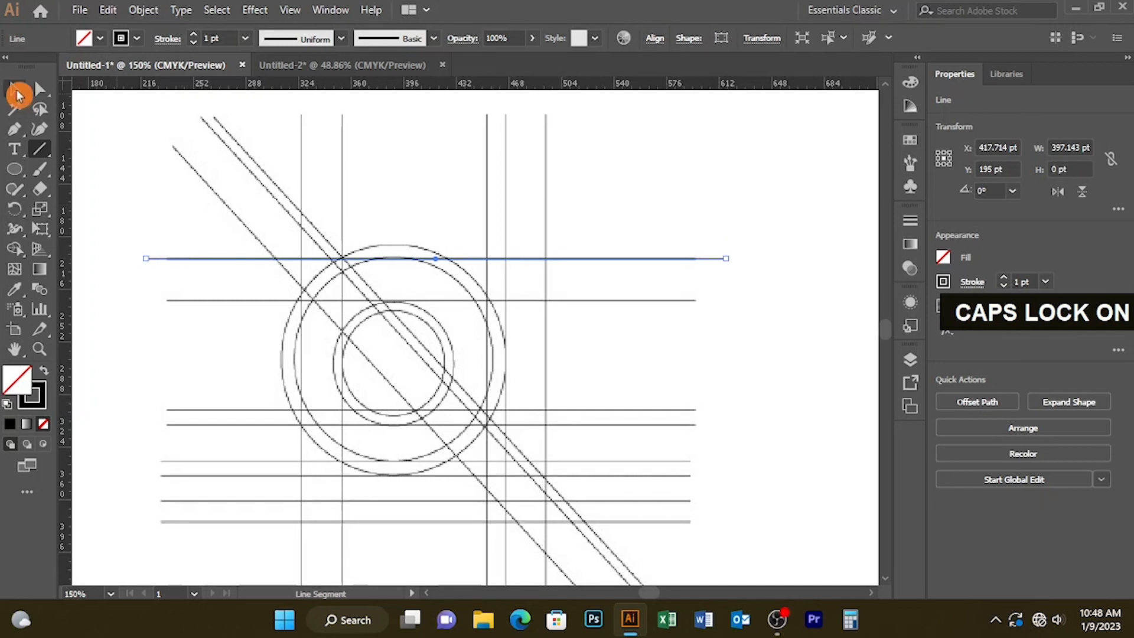
pyautogui.press('alt')
pyautogui.keyDown('alt'); pyautogui.click(711, 262); pyautogui.keyUp('alt')
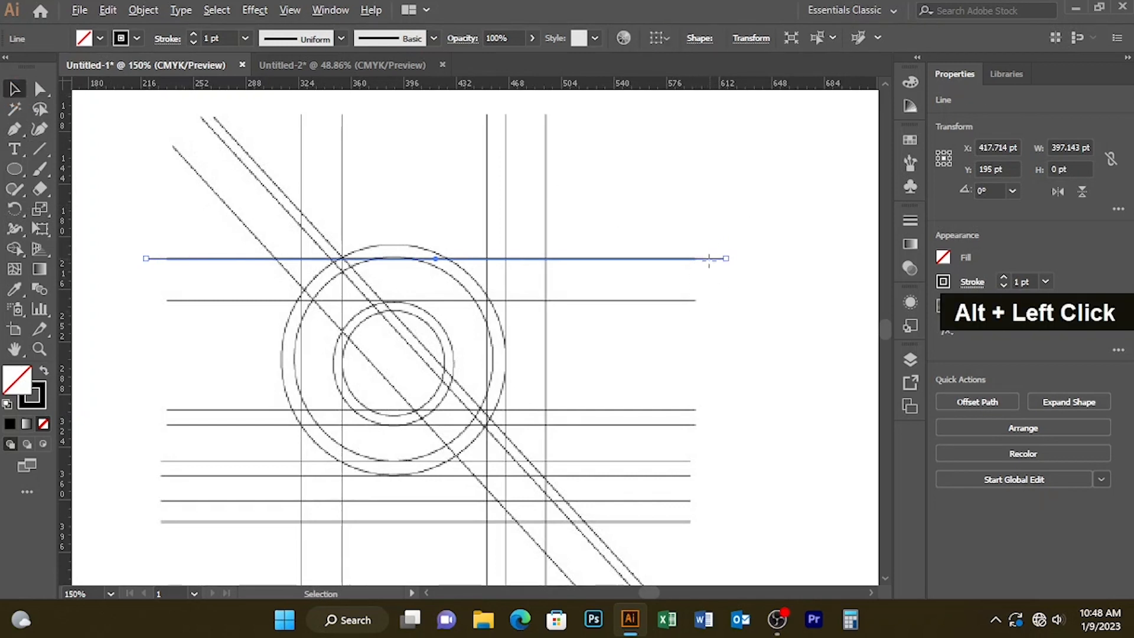
pyautogui.moveTo(694, 258); pyautogui.dragTo(692, 458)
pyautogui.press('shift')
pyautogui.press('alt')
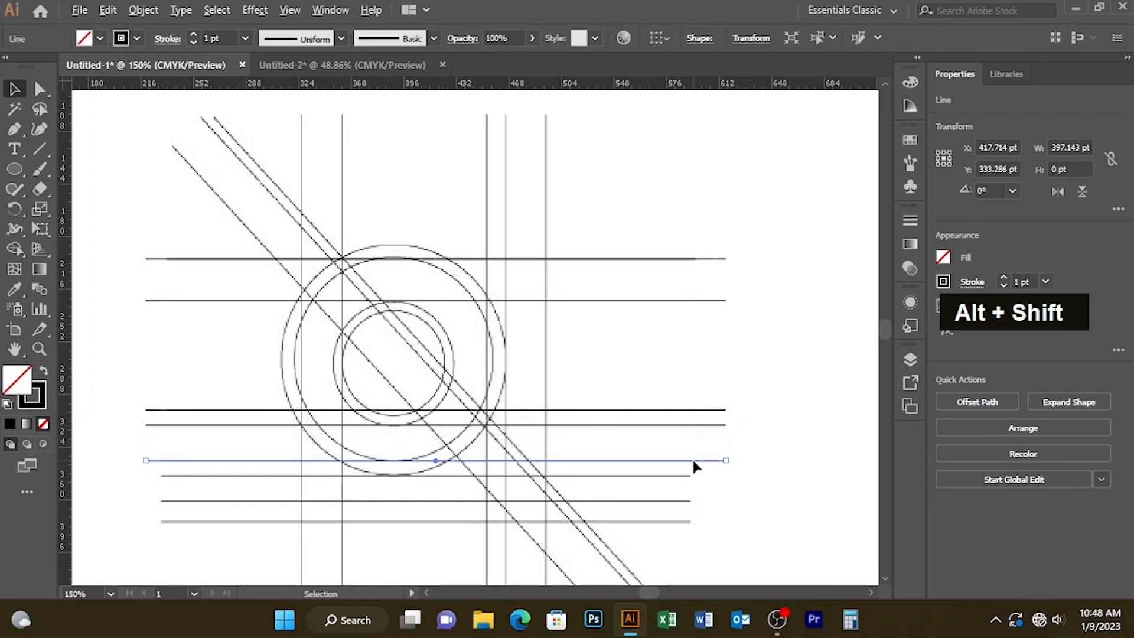
# Step: Duplicate the lowest traced horizontal line straight down onto the remaining three horizontal reference lines
pyautogui.keyDown('alt'); pyautogui.keyDown('shift'); pyautogui.click(696, 465); pyautogui.keyUp('shift'); pyautogui.keyUp('alt')
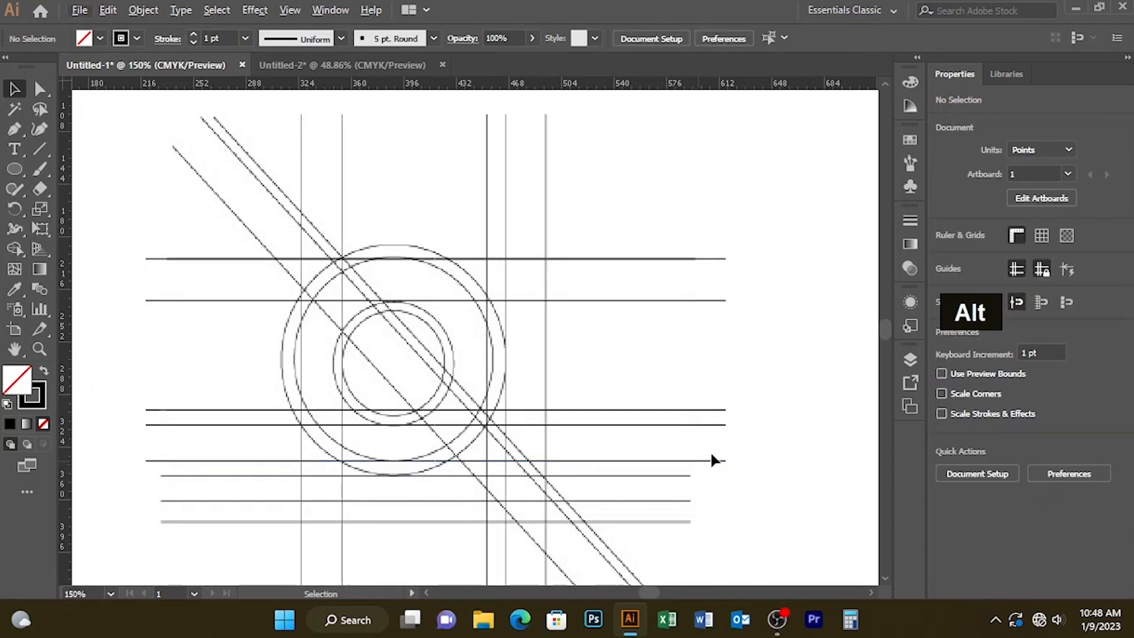
pyautogui.keyDown('alt'); pyautogui.click(704, 461); pyautogui.keyUp('alt')
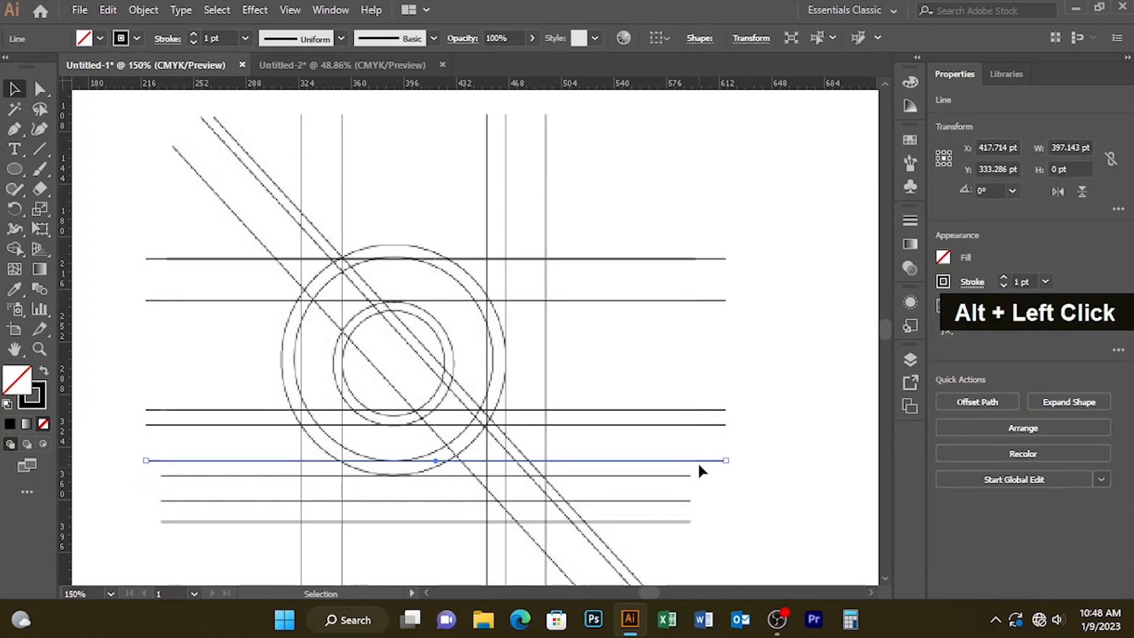
pyautogui.press('alt')
pyautogui.keyDown('alt'); pyautogui.click(695, 463); pyautogui.keyUp('alt')
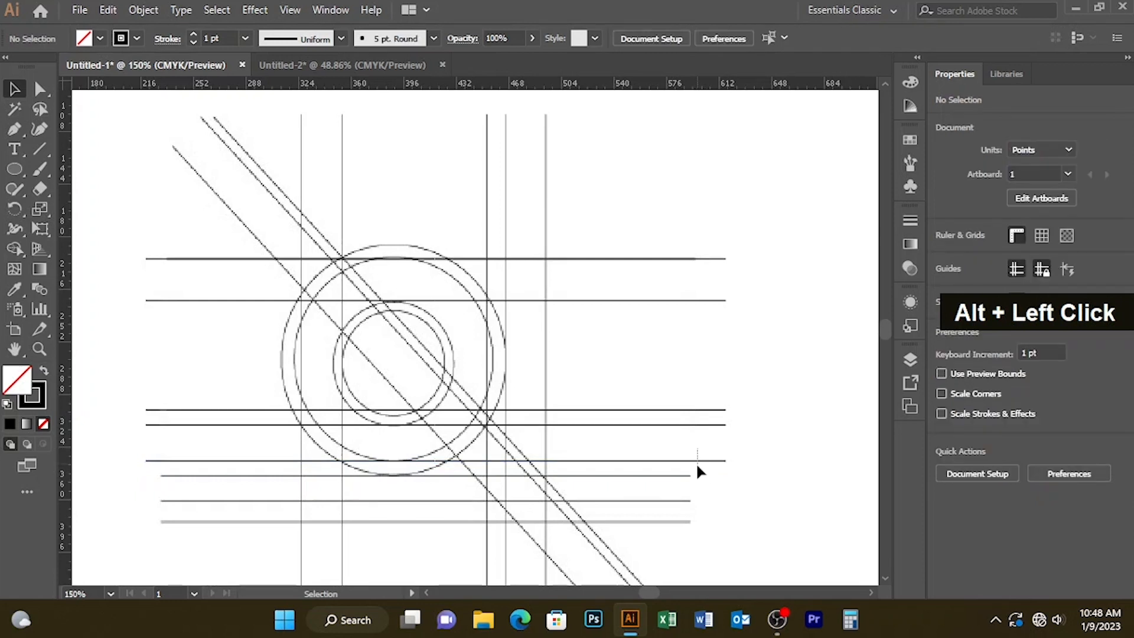
pyautogui.keyDown('alt'); pyautogui.click(699, 460); pyautogui.keyUp('alt')
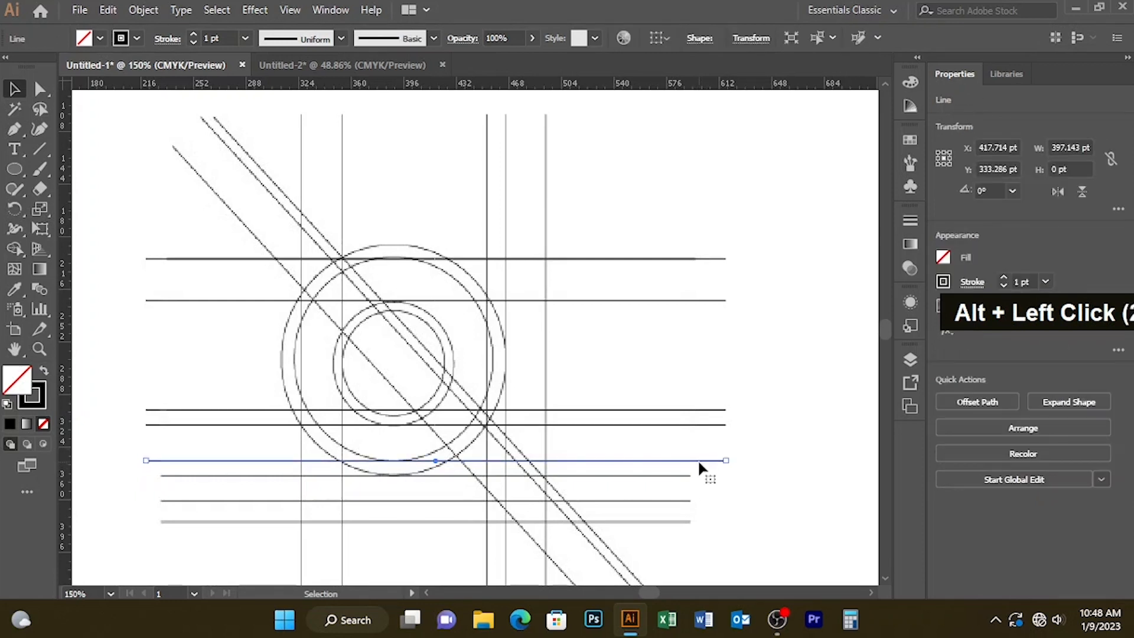
pyautogui.keyDown('alt'); pyautogui.click(696, 461); pyautogui.keyUp('alt')
pyautogui.press('alt')
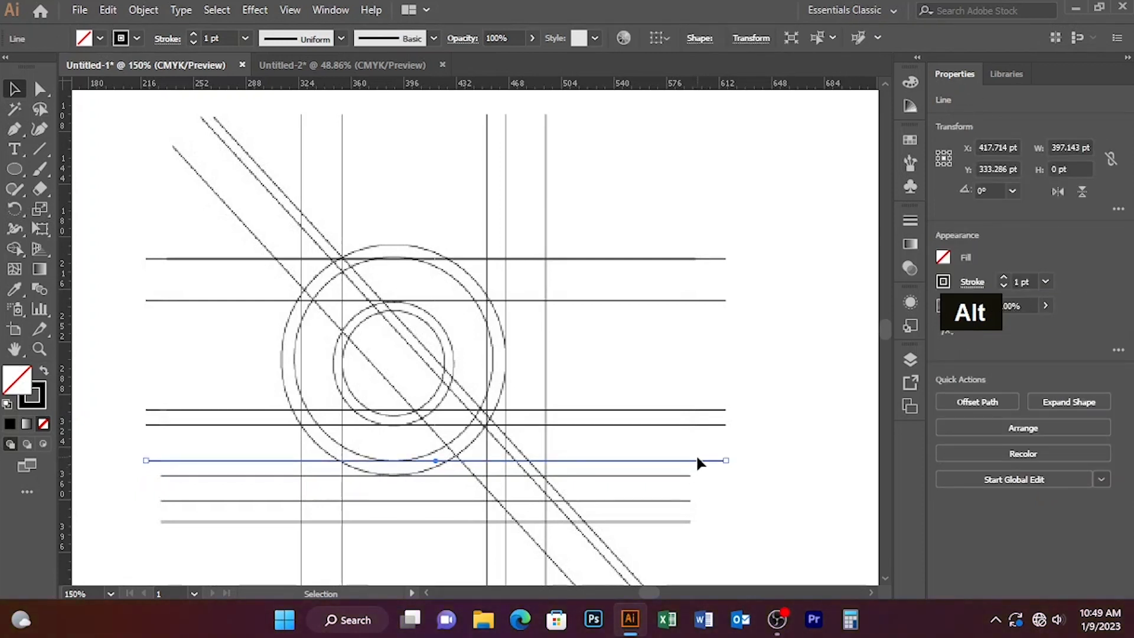
pyautogui.keyDown('alt'); pyautogui.click(694, 463); pyautogui.keyUp('alt')
pyautogui.press('space')
pyautogui.moveTo(683, 466); pyautogui.dragTo(651, 344)
pyautogui.press('alt')
pyautogui.press('alt')
pyautogui.press('alt')
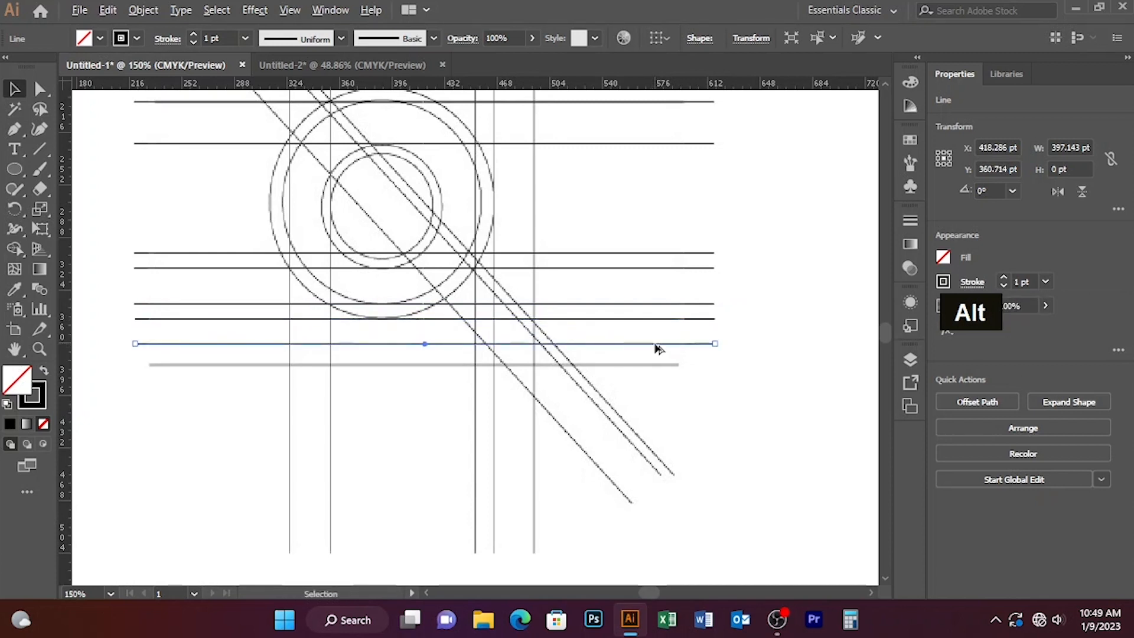
pyautogui.keyDown('alt'); pyautogui.click(654, 344); pyautogui.keyUp('alt')
pyautogui.press('alt')
pyautogui.moveTo(654, 344); pyautogui.dragTo(653, 370)
pyautogui.press('shift')
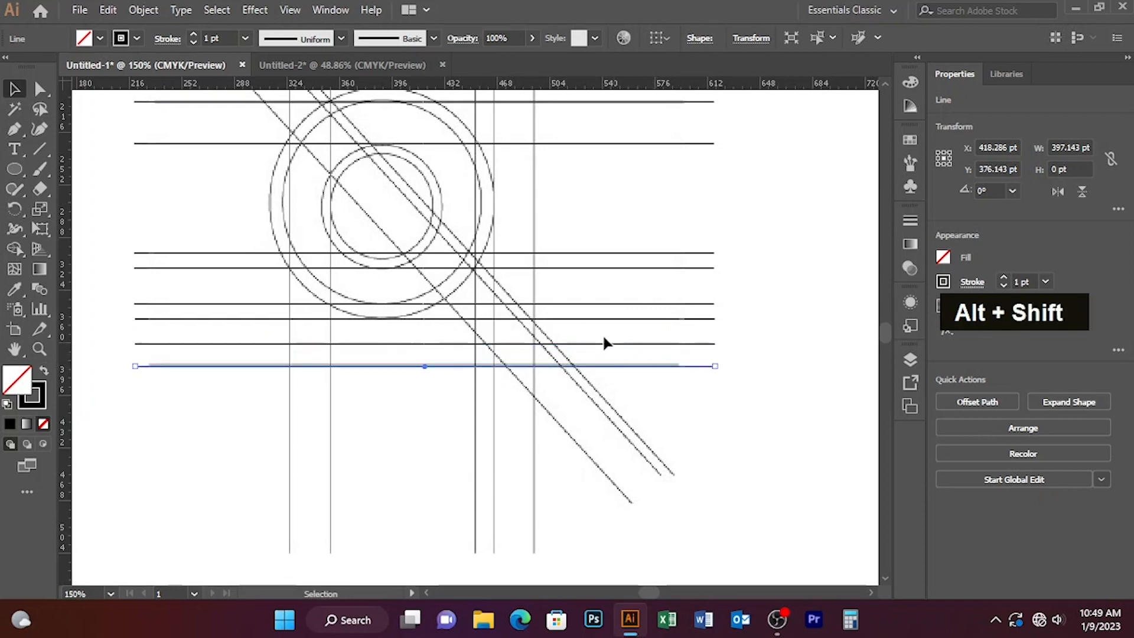
# Step: Draw a straight vertical line about 420 pt long over the leftmost vertical reference line
pyautogui.press('space')
pyautogui.moveTo(571, 236); pyautogui.dragTo(597, 358)
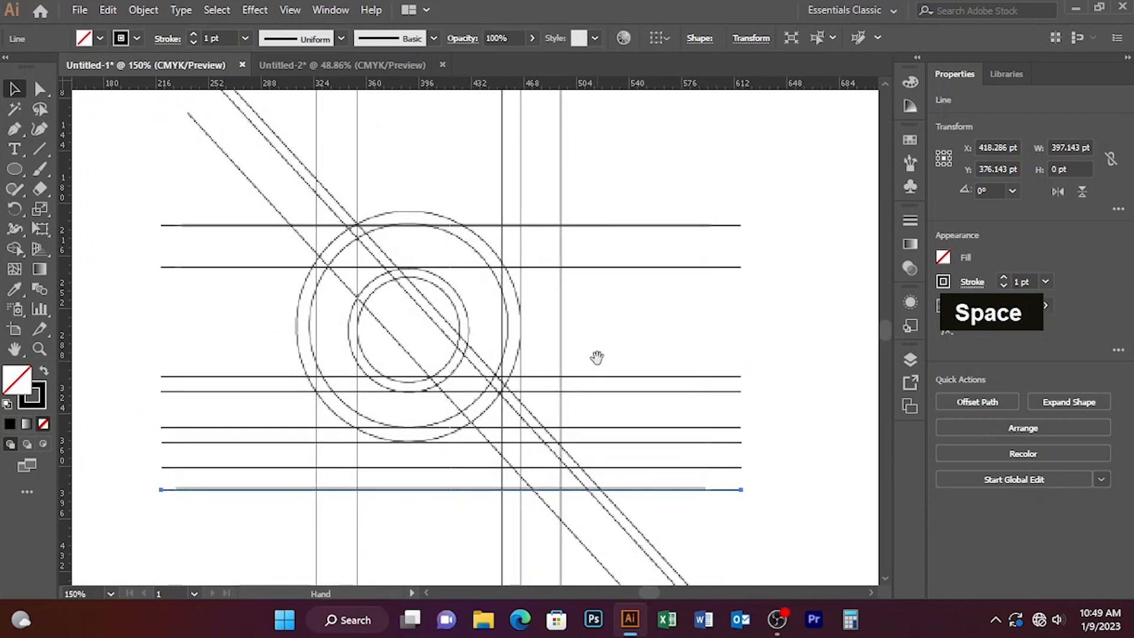
pyautogui.press('space')
pyautogui.moveTo(480, 229); pyautogui.dragTo(422, 349)
pyautogui.press('space')
pyautogui.hotkey('ctrl', '-')
pyautogui.press('space')
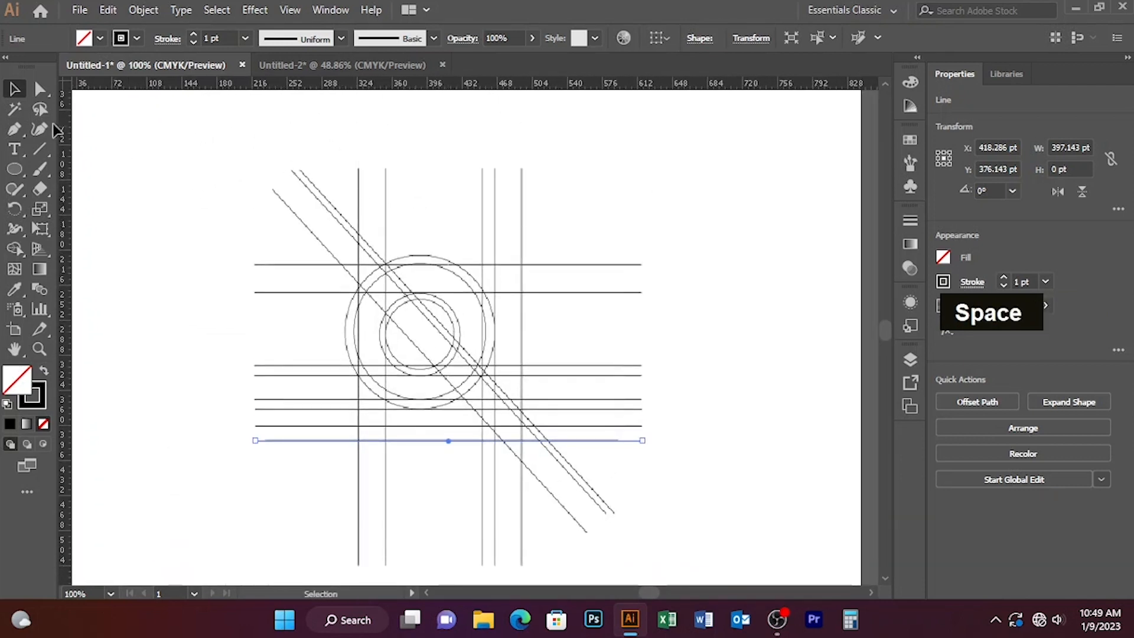
pyautogui.click(42, 155)
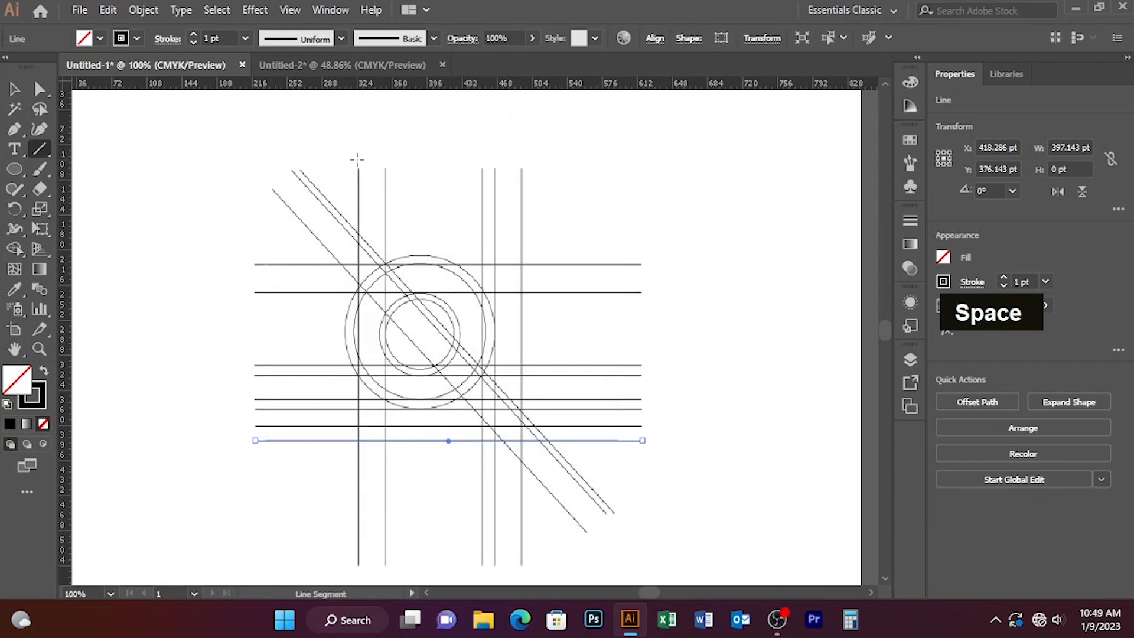
pyautogui.moveTo(358, 160); pyautogui.dragTo(360, 310)
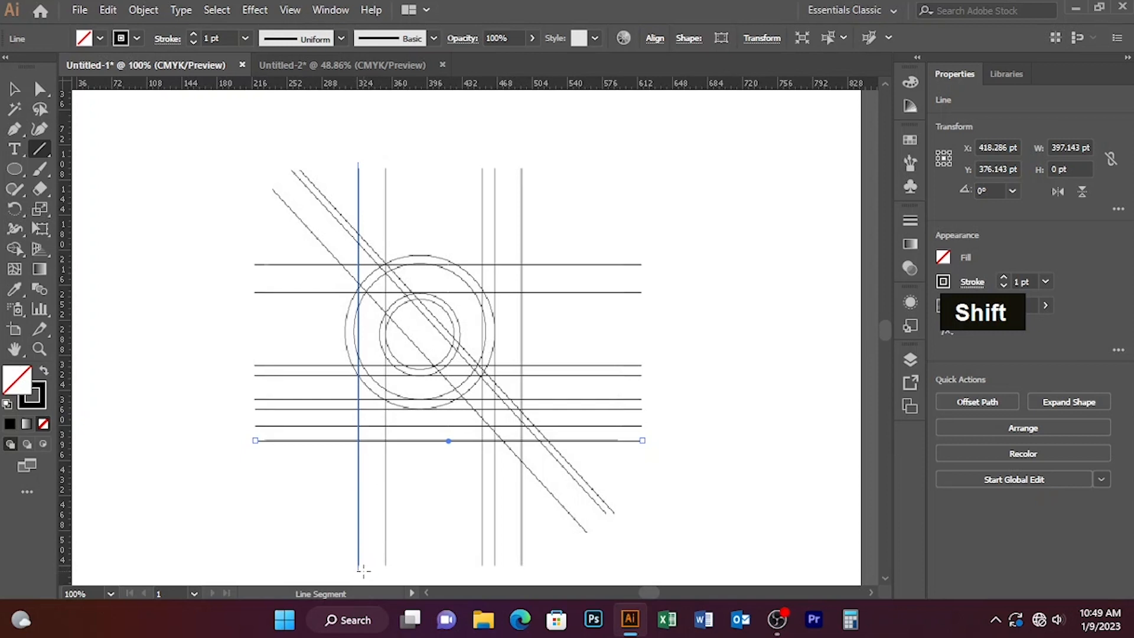
pyautogui.moveTo(363, 570); pyautogui.dragTo(361, 570)
# Step: Duplicate the vertical line sideways onto the other four vertical reference lines
pyautogui.press('v')
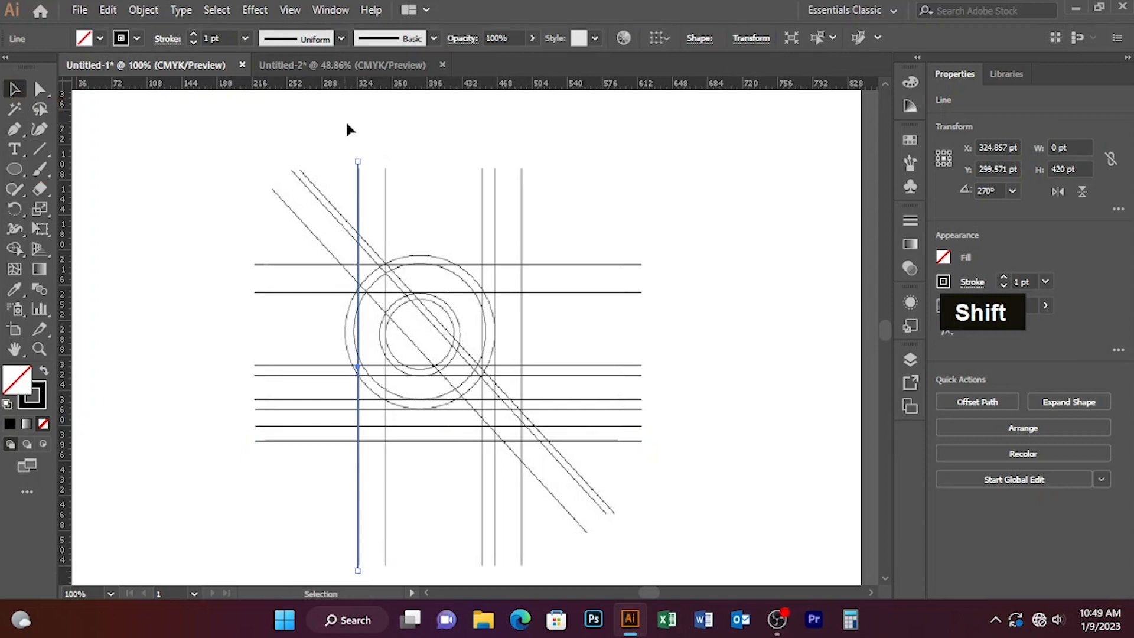
pyautogui.moveTo(358, 181); pyautogui.dragTo(386, 188)
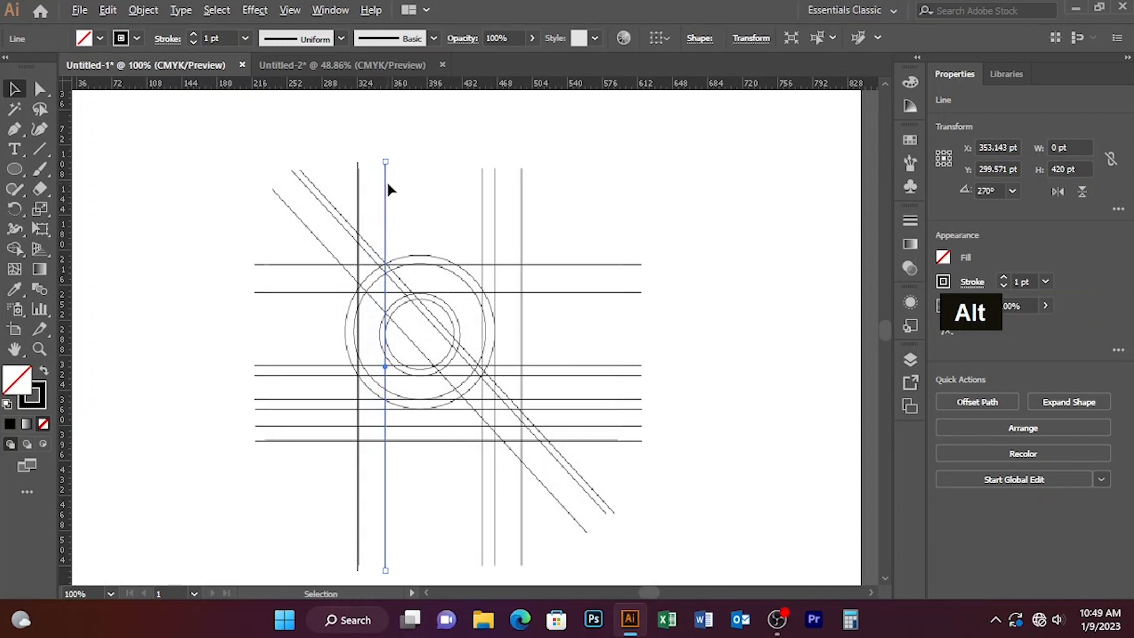
pyautogui.click(423, 185)
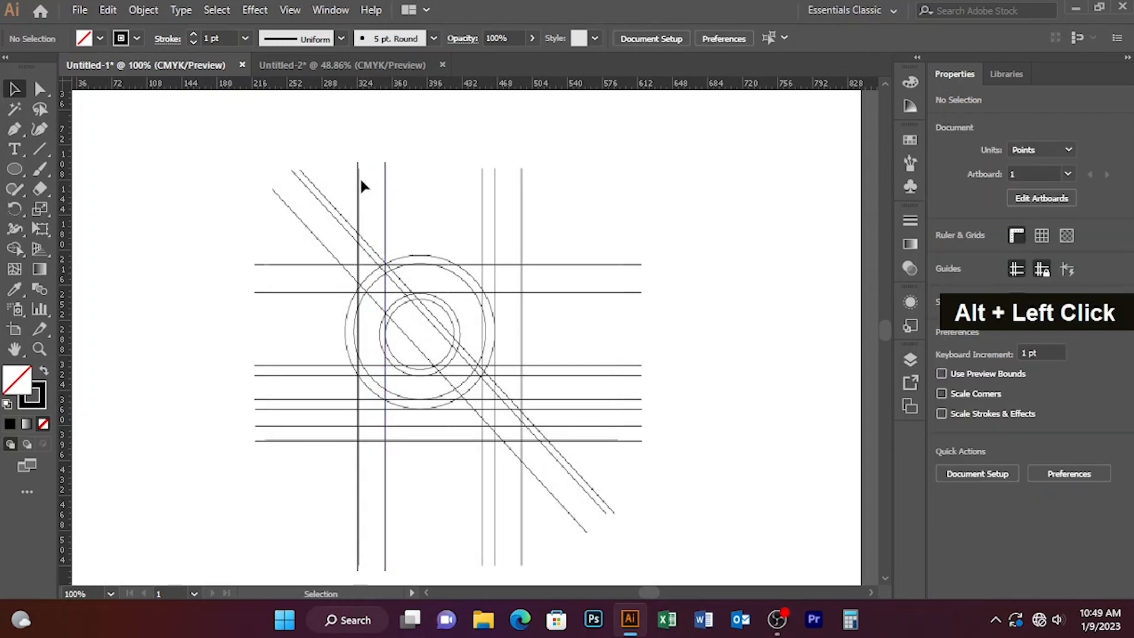
pyautogui.moveTo(373, 157); pyautogui.dragTo(522, 177)
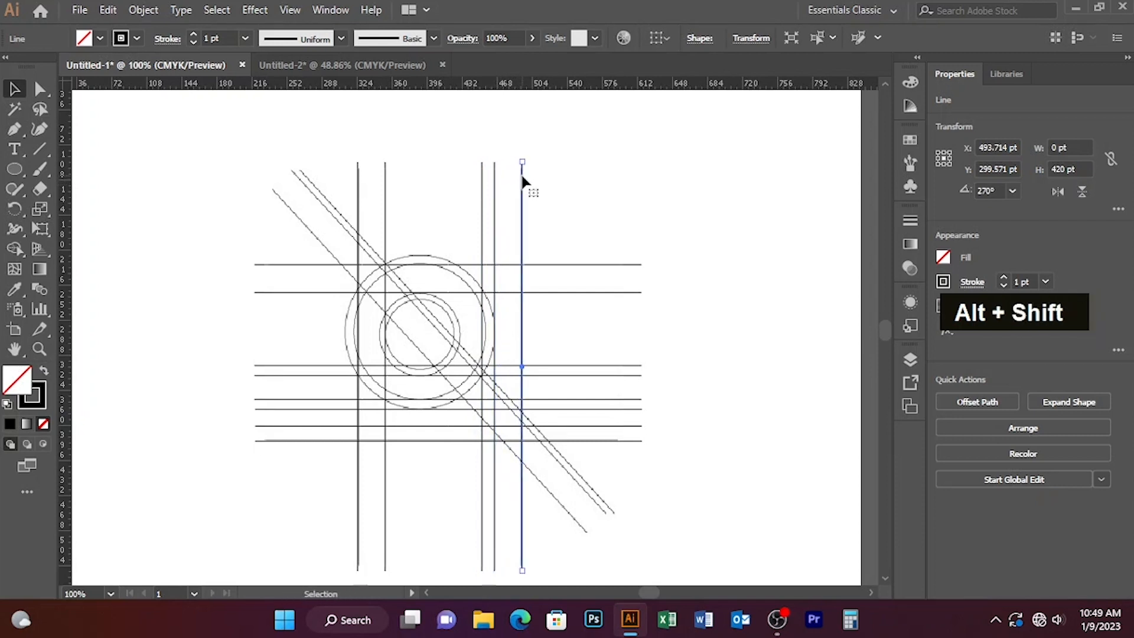
# Step: Draw a diagonal line about 335 pt wide and 365 pt high over the lowest diagonal reference line
pyautogui.click(222, 179)
pyautogui.click(40, 149)
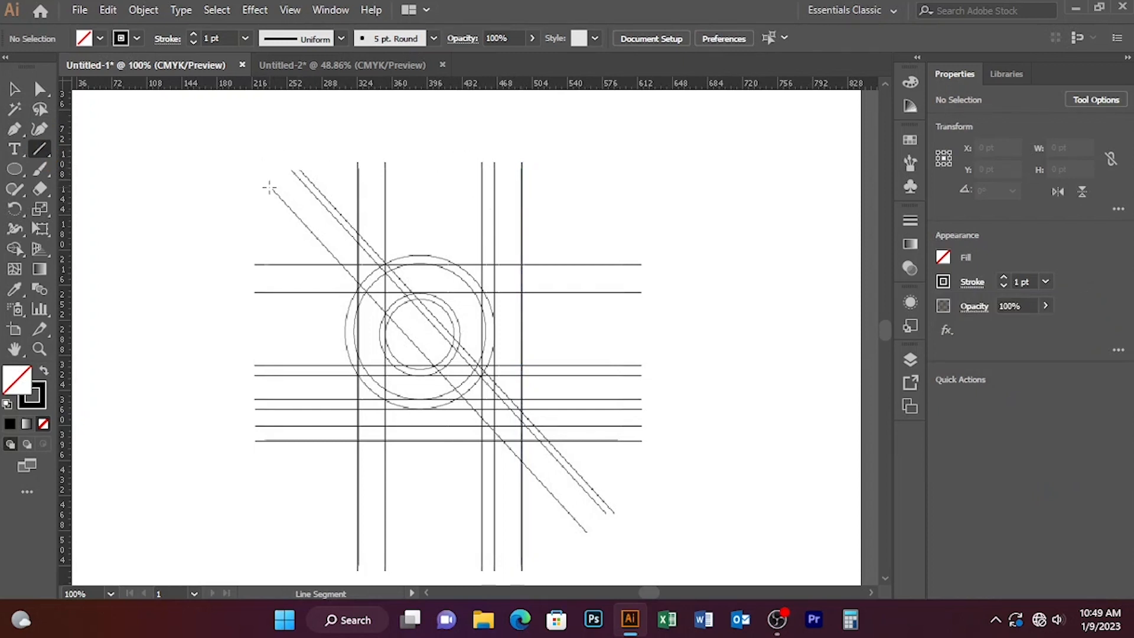
pyautogui.moveTo(301, 212); pyautogui.dragTo(596, 541)
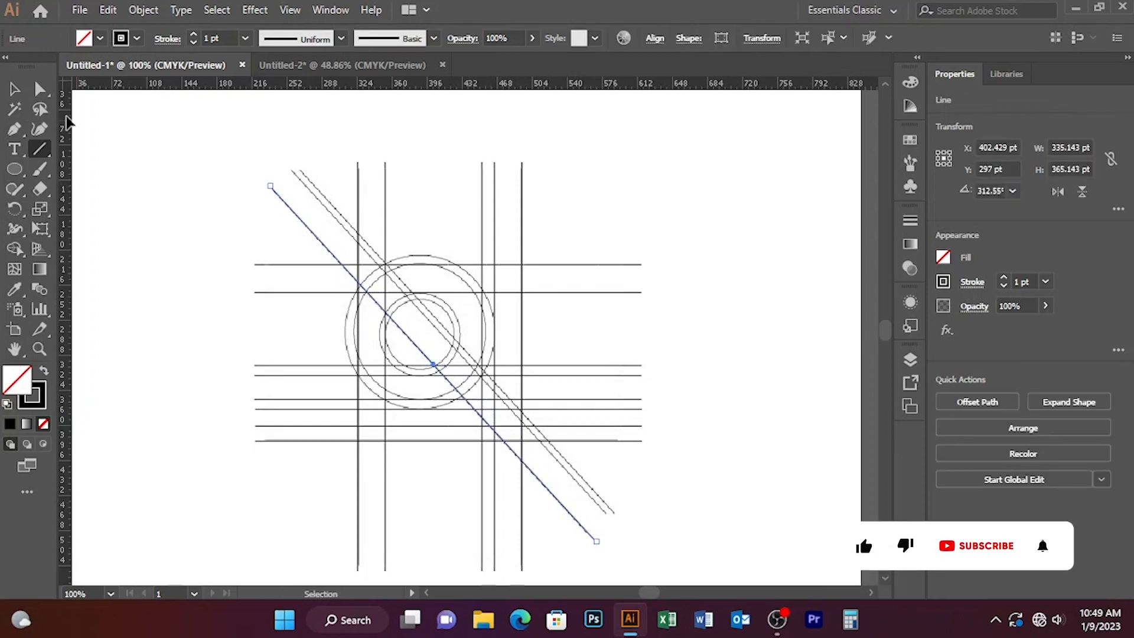
# Step: Duplicate the diagonal line onto the two other parallel diagonal reference lines and deselect it
pyautogui.press('v')
pyautogui.moveTo(306, 228); pyautogui.dragTo(326, 201)
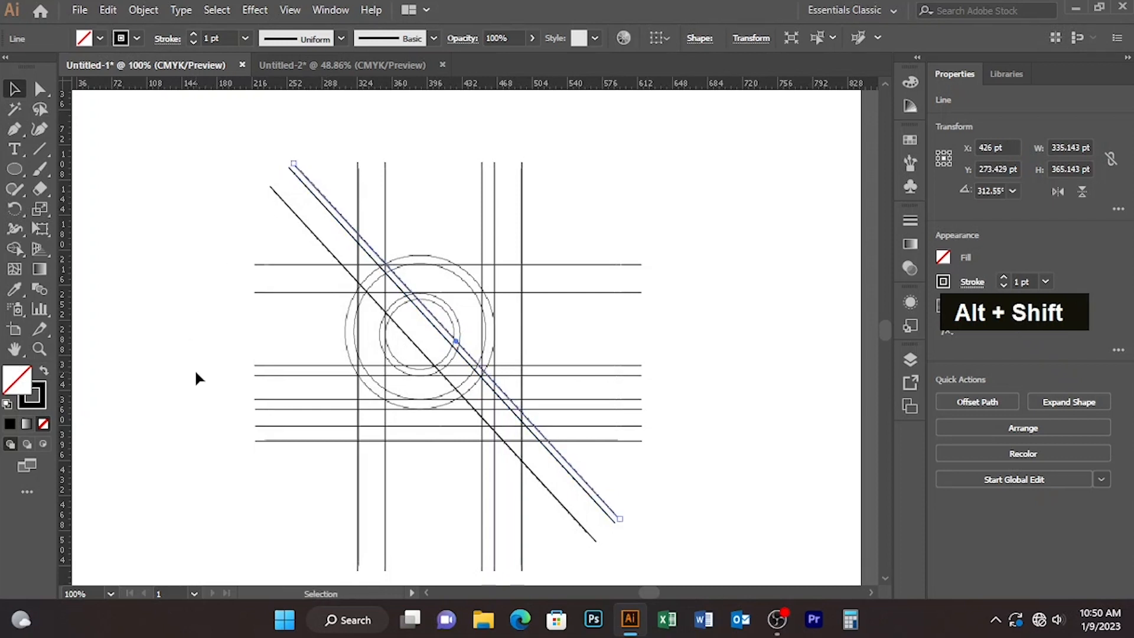
pyautogui.click(94, 175)
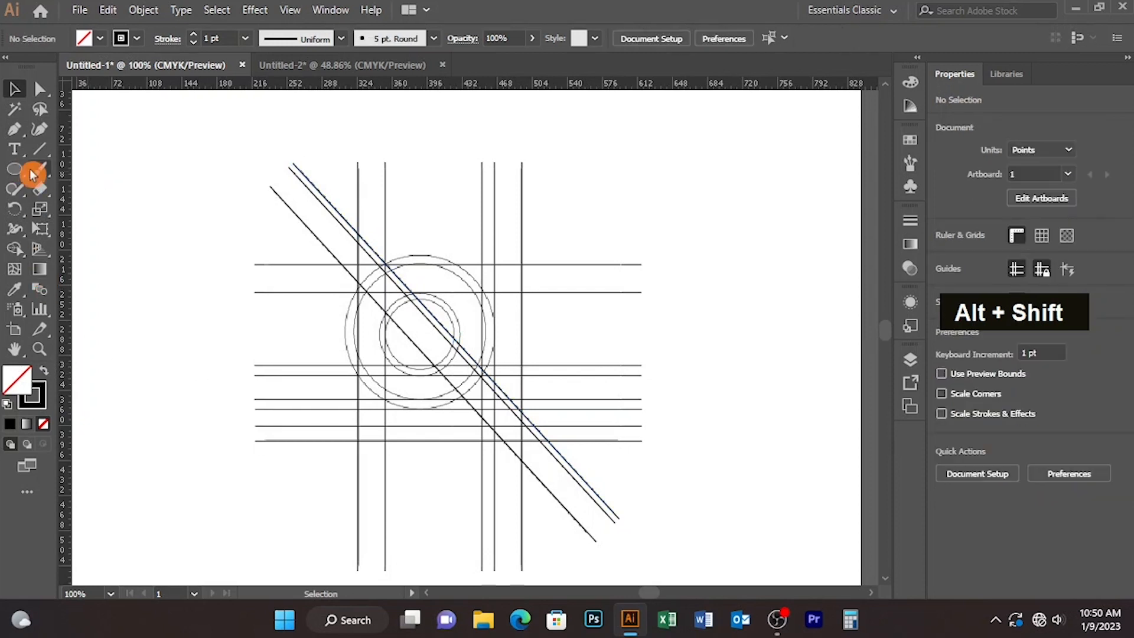
# Step: Draw a circle about 158 pt in diameter from the centre of the reference circles over the outermost one
pyautogui.click(19, 168)
pyautogui.rightClick(18, 171)
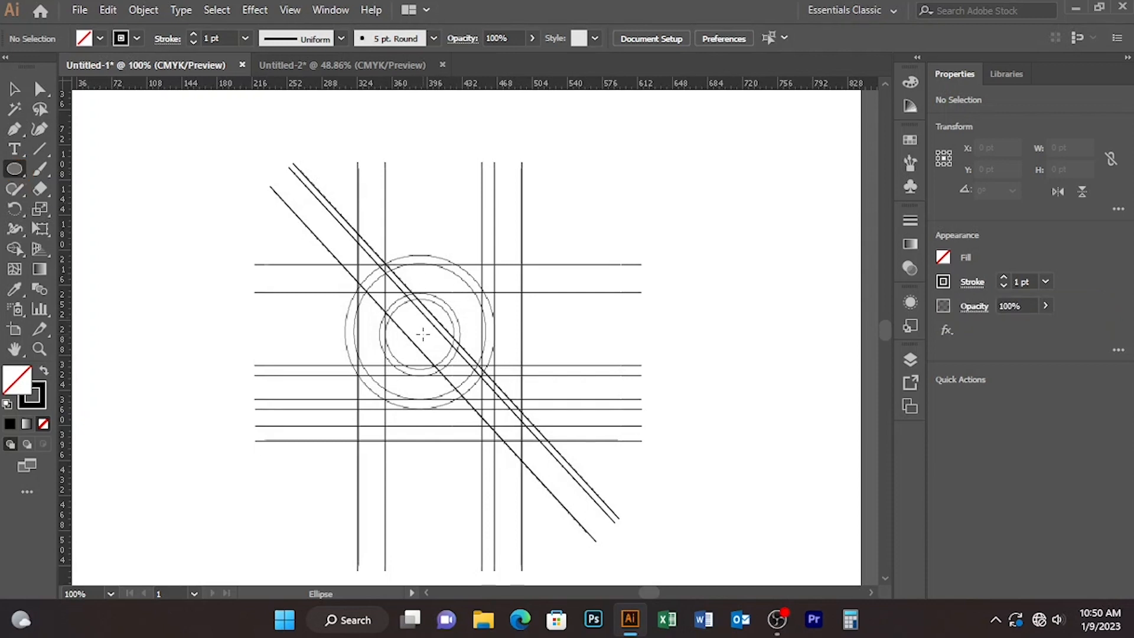
pyautogui.moveTo(418, 336); pyautogui.dragTo(494, 395)
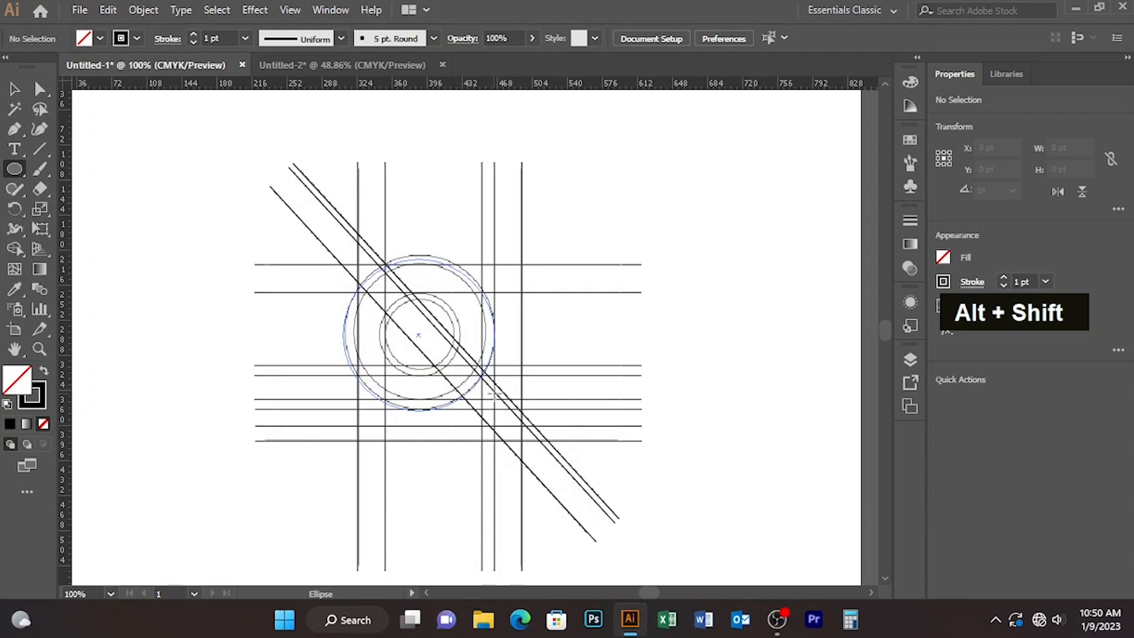
pyautogui.moveTo(494, 394); pyautogui.dragTo(495, 395)
# Step: Nudge the circle 4 pt up and 2 pt right, and scale it from its centre to about 158.3 pt to fit the outer reference circle
pyautogui.press('v')
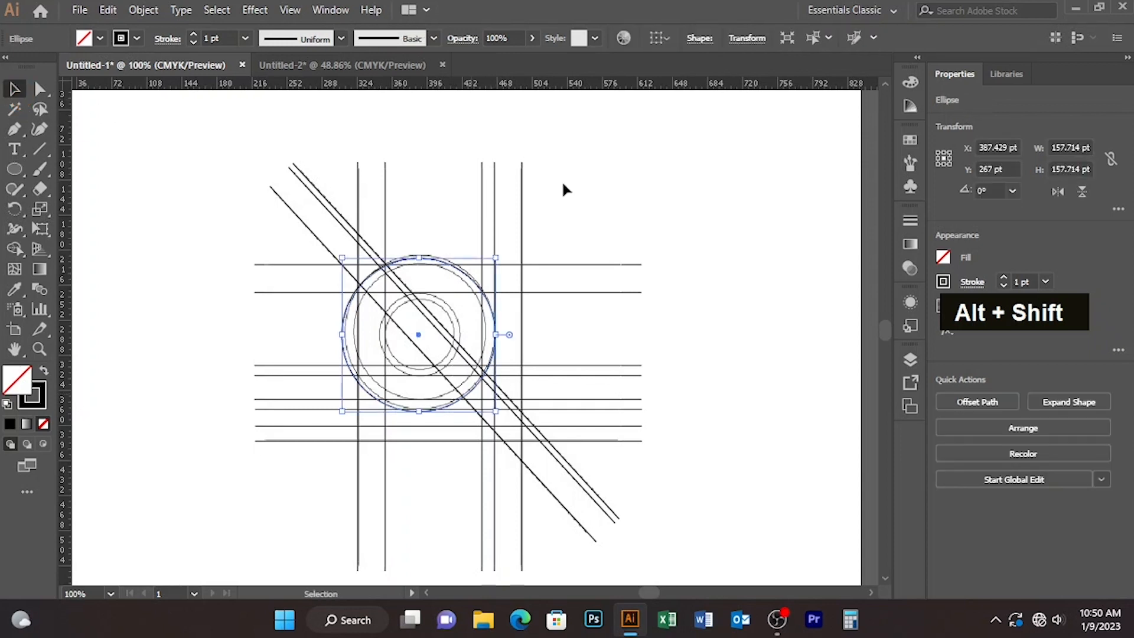
pyautogui.press('Up')
pyautogui.press('Up')
pyautogui.press('Right')
pyautogui.press('Right')
pyautogui.press('Up')
pyautogui.press('Up')
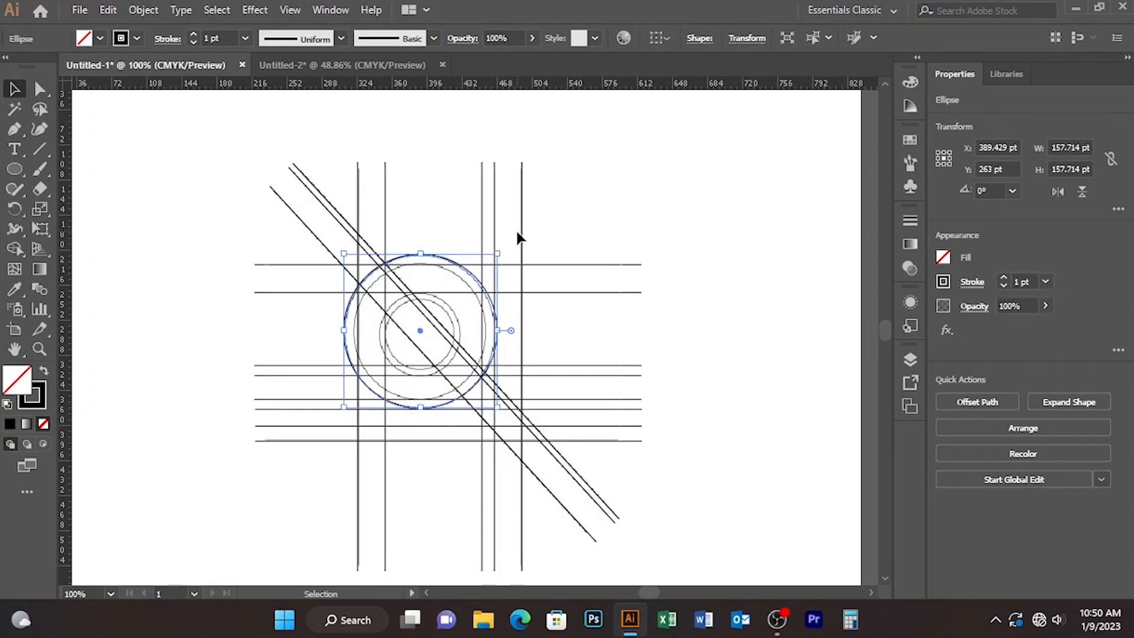
pyautogui.moveTo(497, 253); pyautogui.dragTo(495, 255)
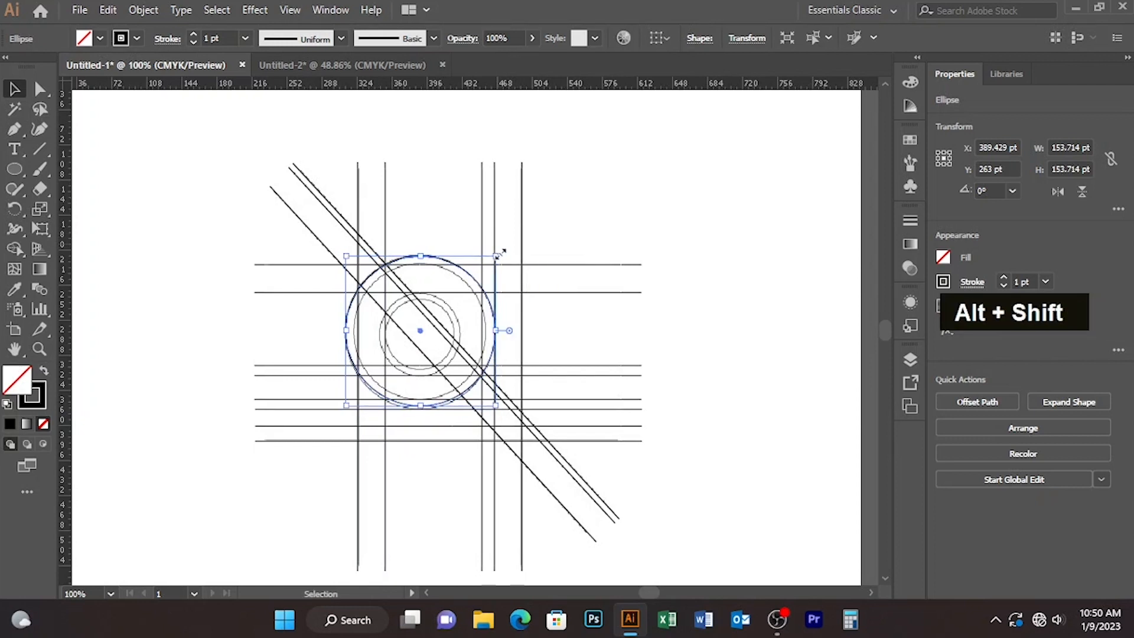
pyautogui.moveTo(498, 255); pyautogui.dragTo(499, 254)
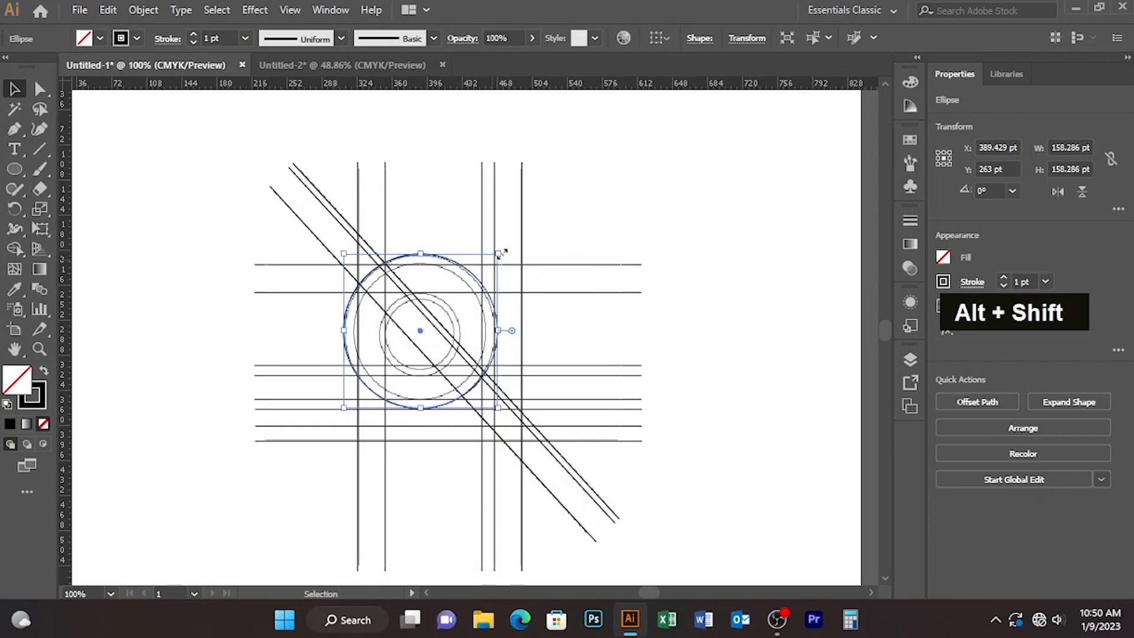
pyautogui.press('ctrl')
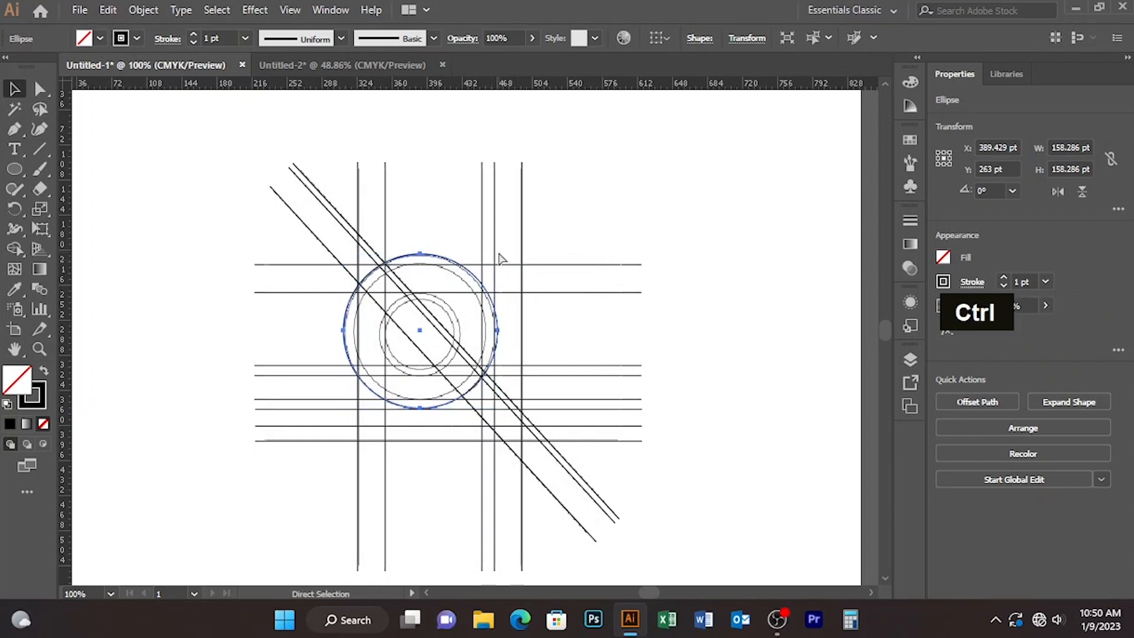
# Step: Duplicate the outer circle concentrically, scale the copy to about 148.6 pt, and nudge it towards the second reference circle
pyautogui.hotkey('ctrl', 'j')
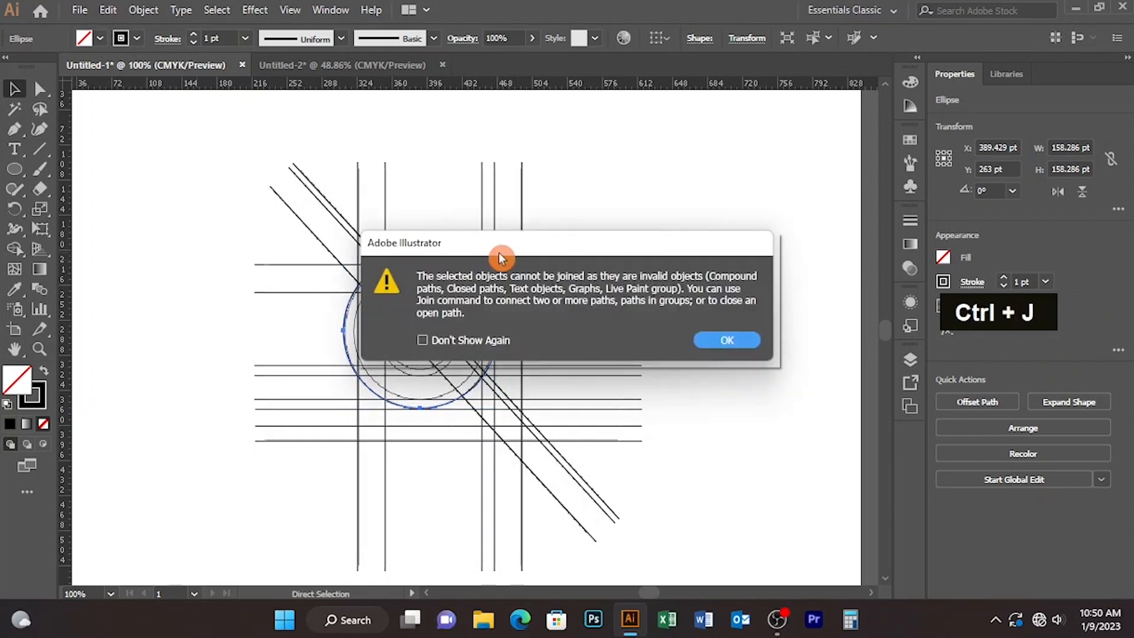
pyautogui.click(730, 338)
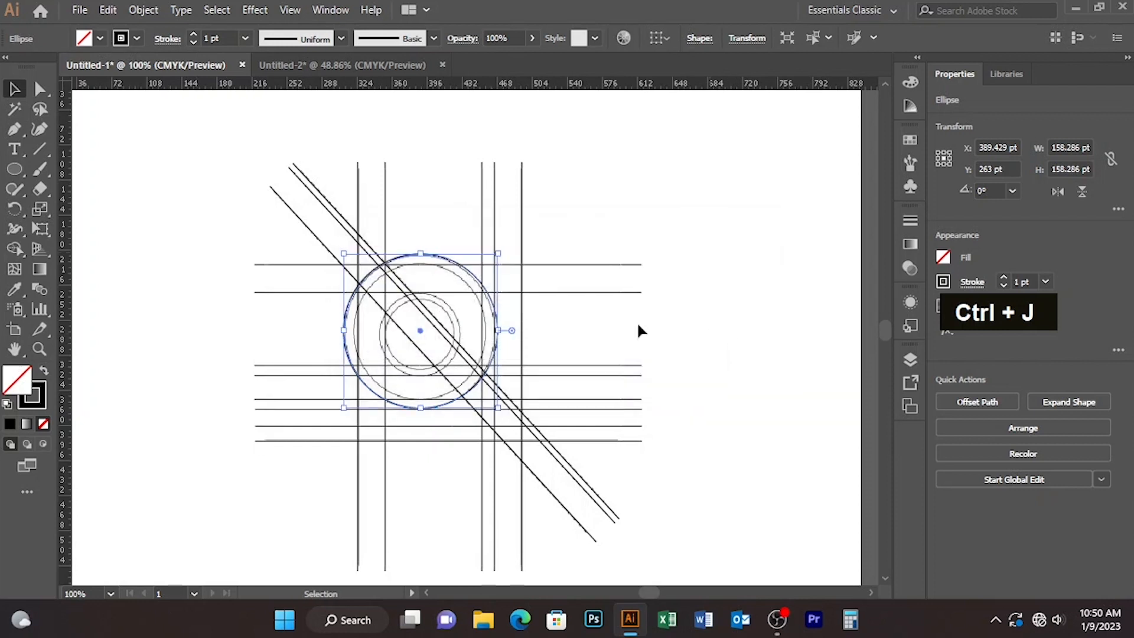
pyautogui.keyDown('alt'); pyautogui.click(466, 271); pyautogui.keyUp('alt')
pyautogui.moveTo(465, 271); pyautogui.dragTo(492, 261)
pyautogui.press('Right')
pyautogui.press('Right')
pyautogui.press('Up')
pyautogui.press('Right')
pyautogui.press('Right')
pyautogui.press('Right')
pyautogui.press('Right')
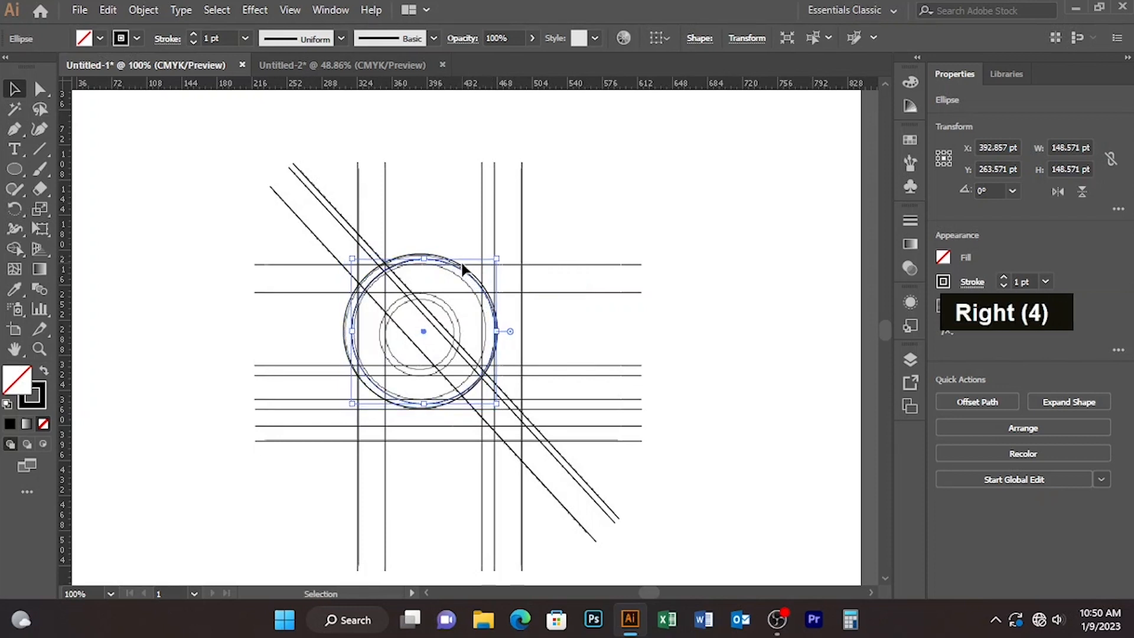
# Step: Scale the copied circle from its centre to about 138.6 pt and nudge it 1 pt left
pyautogui.moveTo(497, 258); pyautogui.dragTo(497, 256)
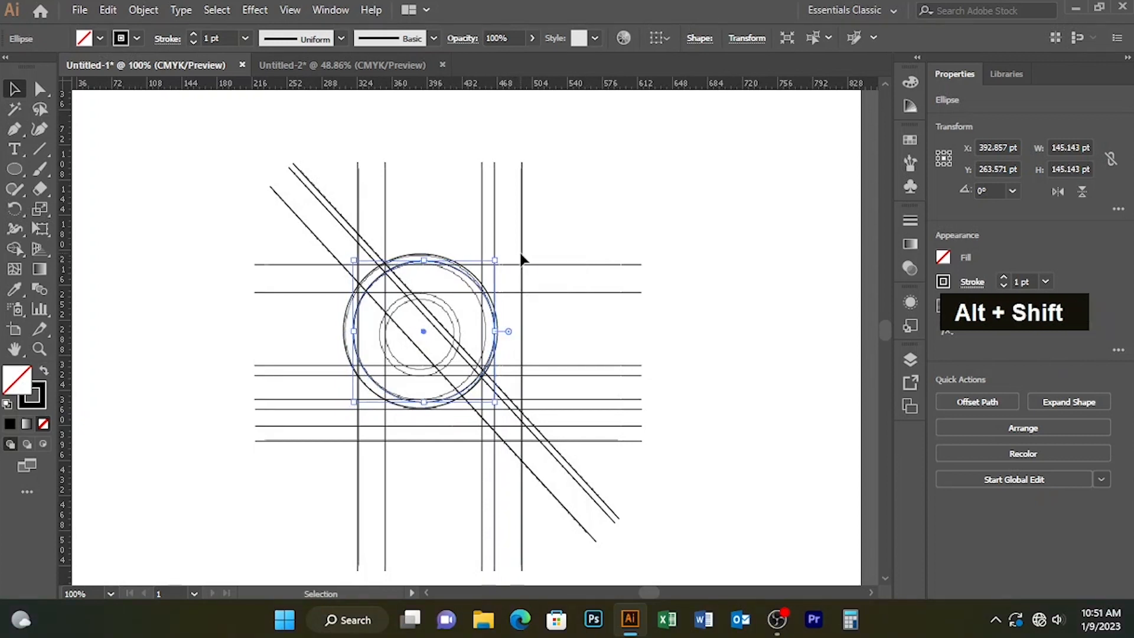
pyautogui.press('Left')
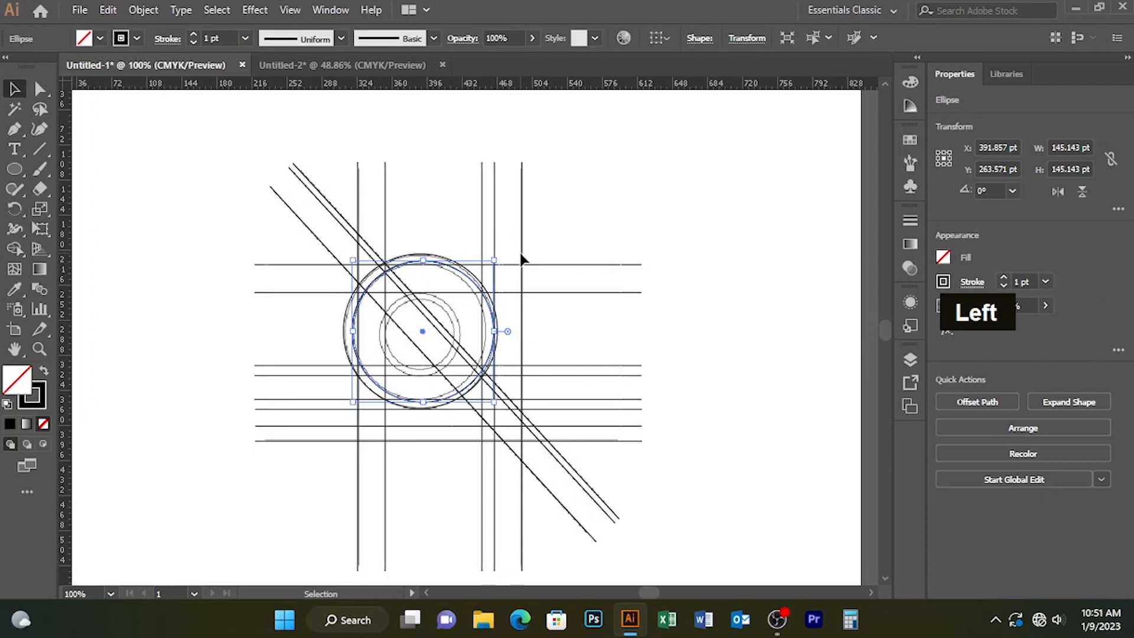
pyautogui.press('alt')
pyautogui.moveTo(496, 259); pyautogui.dragTo(494, 261)
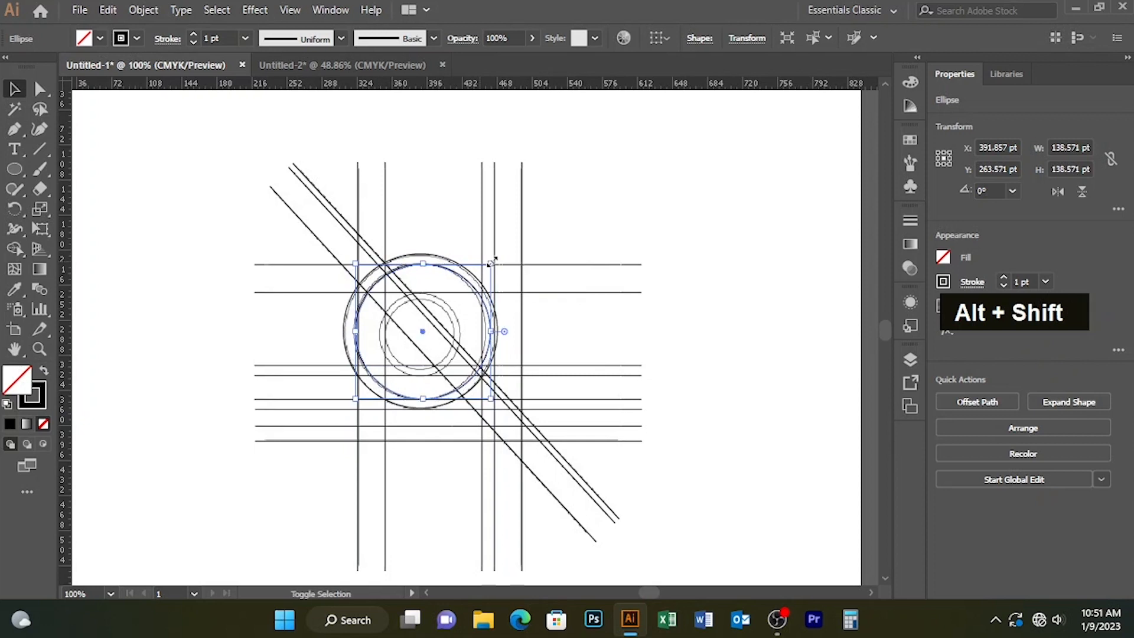
# Step: Nudge the circle 2 pt left, scale it from its centre to about 135.7 pt to fit the second reference circle, and deselect it
pyautogui.press('Left')
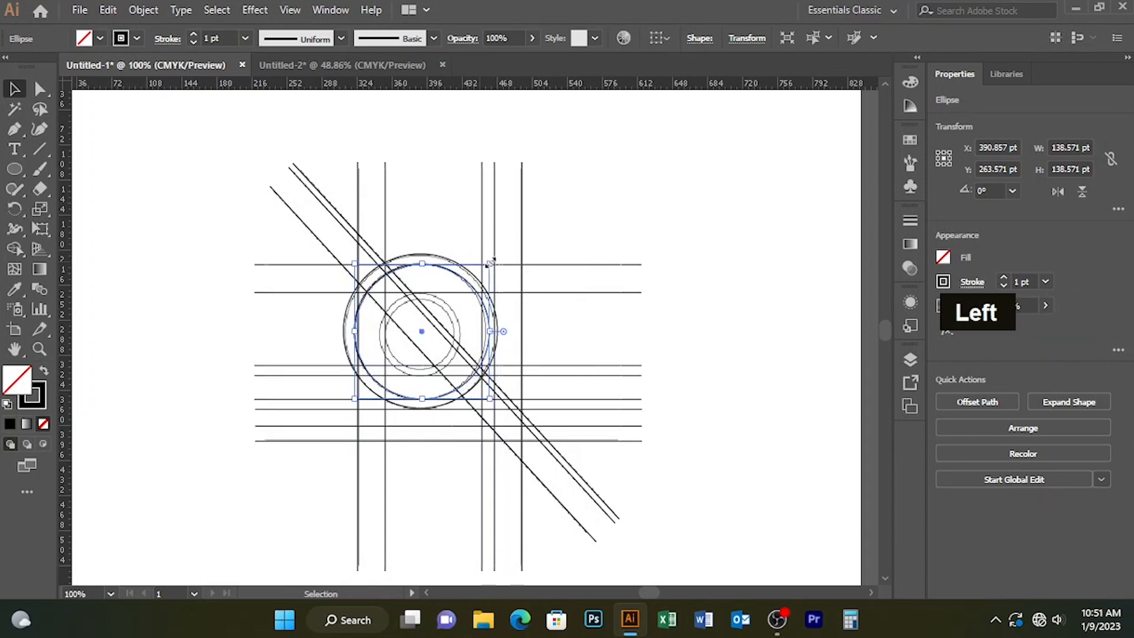
pyautogui.press('Up')
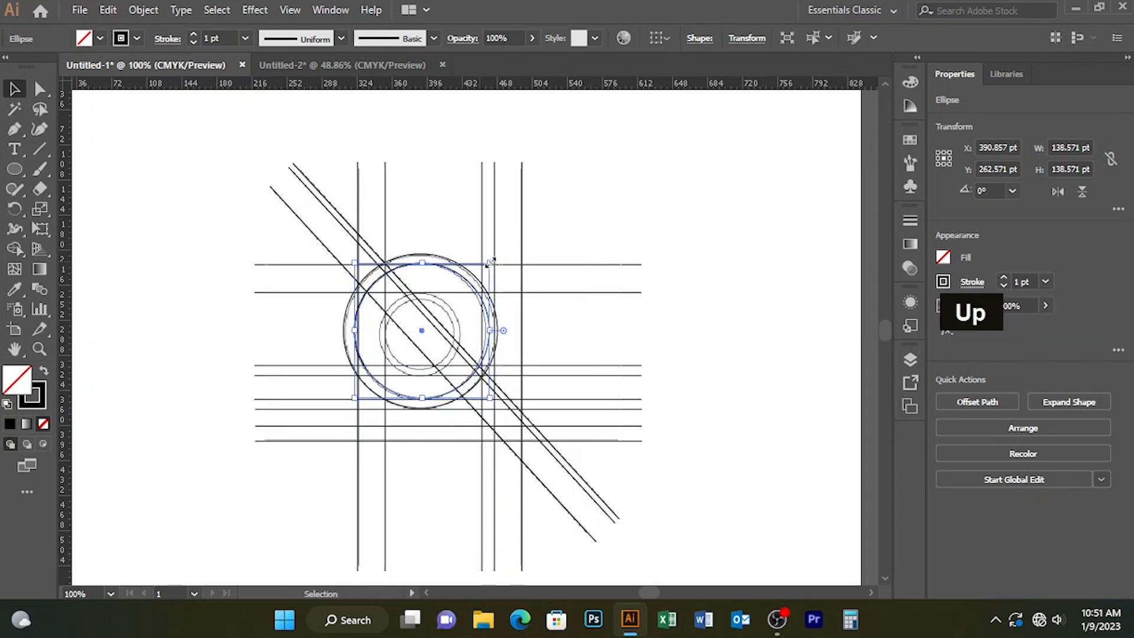
pyautogui.press('Down')
pyautogui.press('Left')
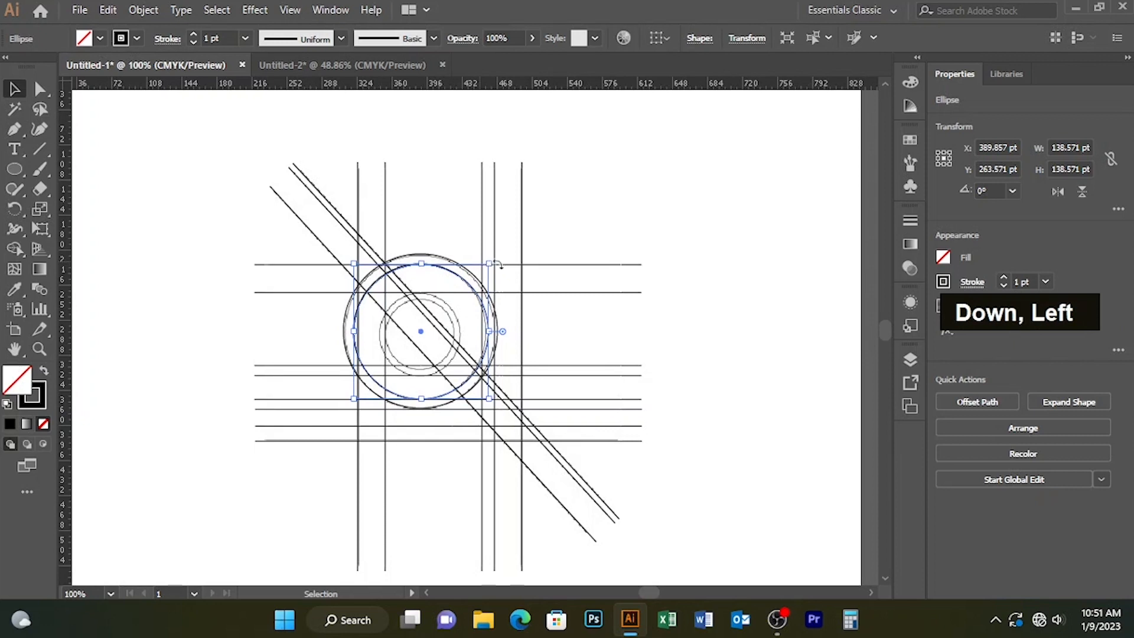
pyautogui.press('alt')
pyautogui.moveTo(489, 261); pyautogui.dragTo(488, 259)
pyautogui.press('shift')
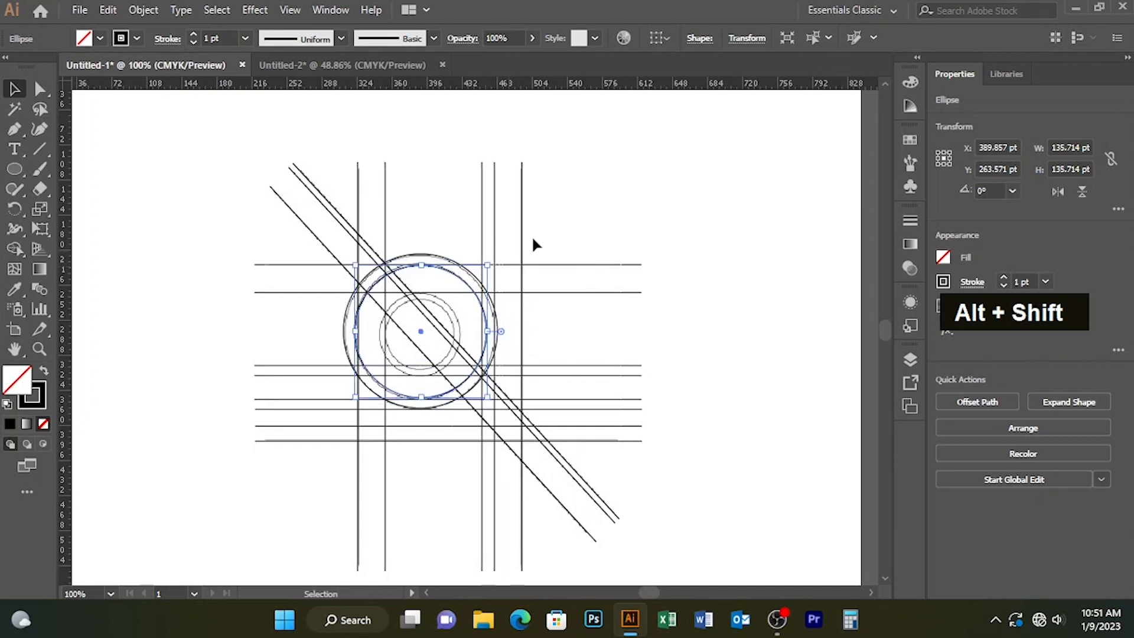
pyautogui.click(597, 212)
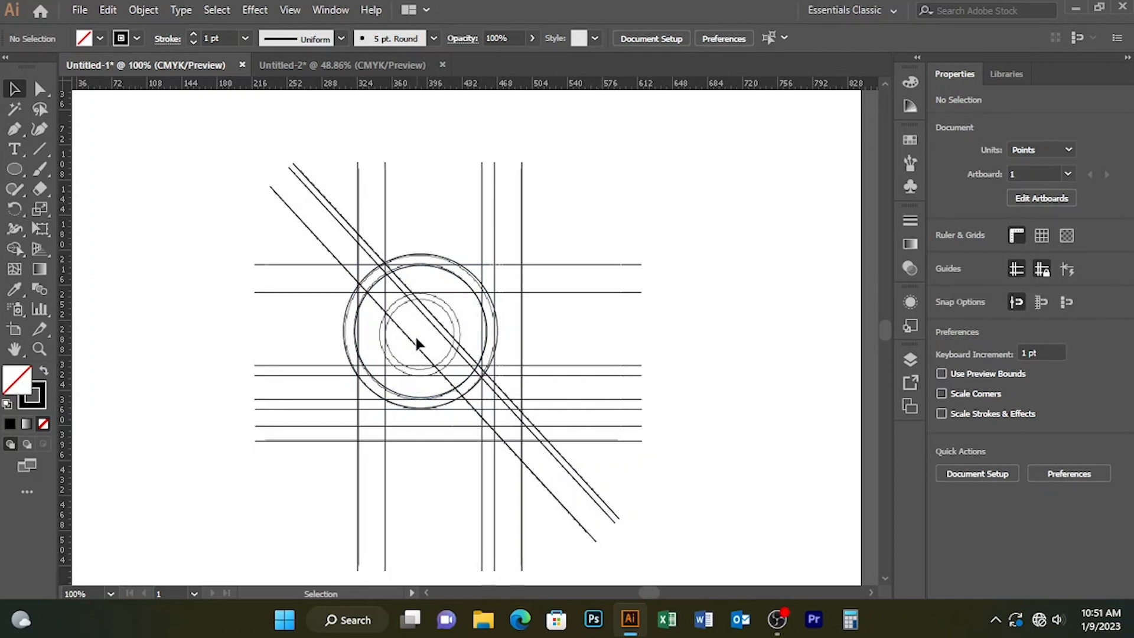
# Step: Duplicate both traced circles together and scale the copied pair from its centre to about 78.3 pt in outer diameter
pyautogui.click(424, 260)
pyautogui.keyDown('shift'); pyautogui.click(461, 283); pyautogui.keyUp('shift')
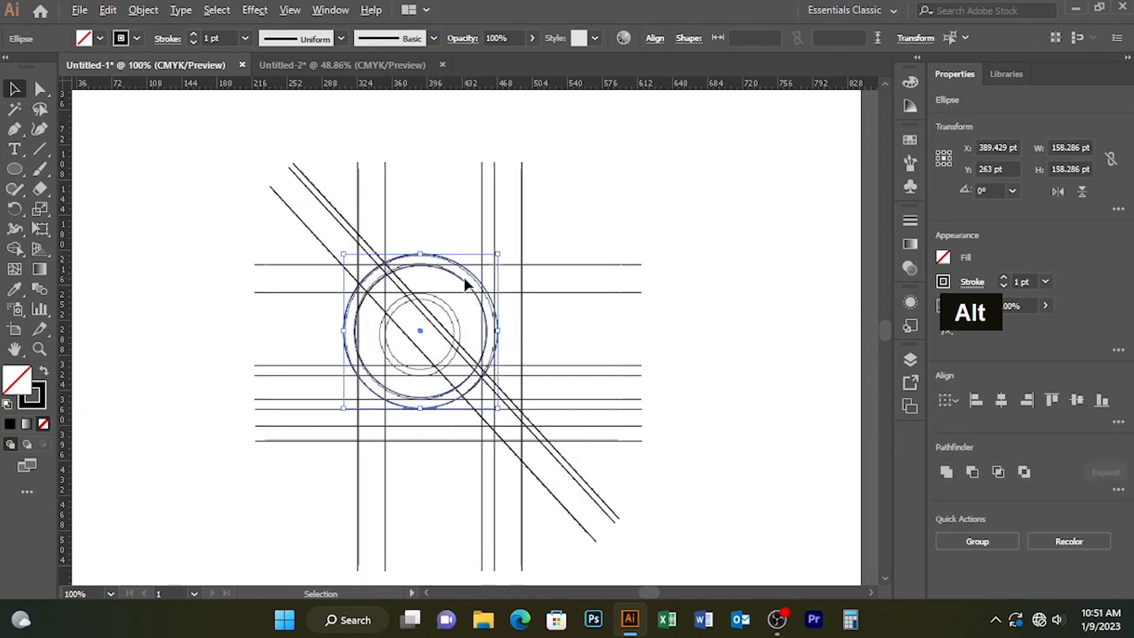
pyautogui.moveTo(463, 284); pyautogui.dragTo(460, 301)
pyautogui.moveTo(502, 265); pyautogui.dragTo(457, 308)
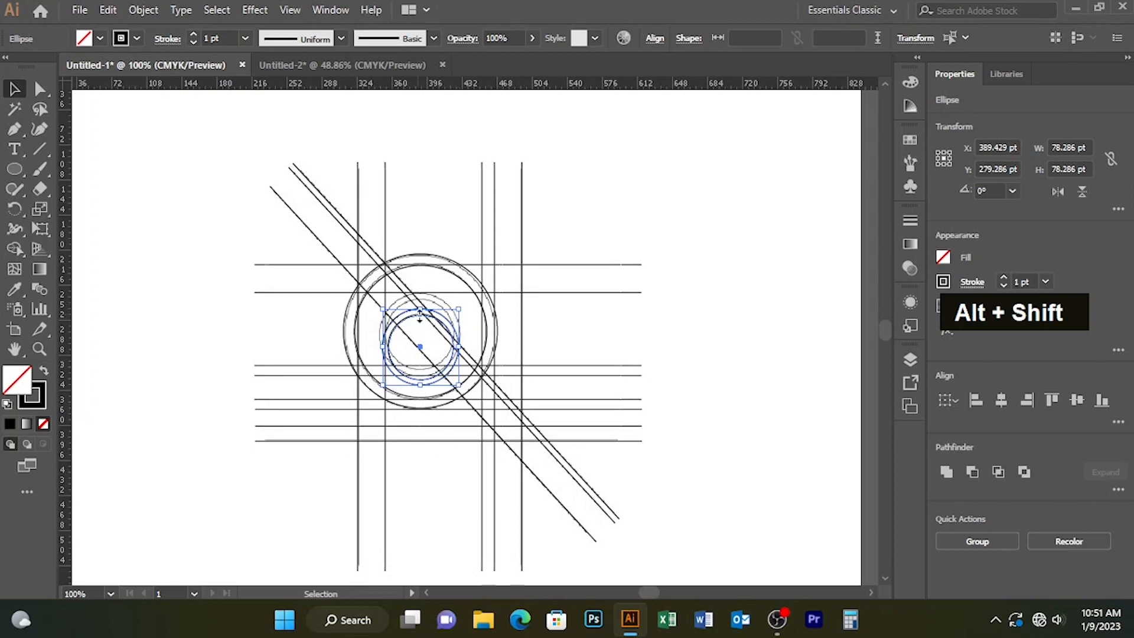
# Step: Move the small circle pair over the two inner reference circles and scale it from its centre to about 87.4 by 85.1 pt
pyautogui.moveTo(410, 315); pyautogui.dragTo(409, 302)
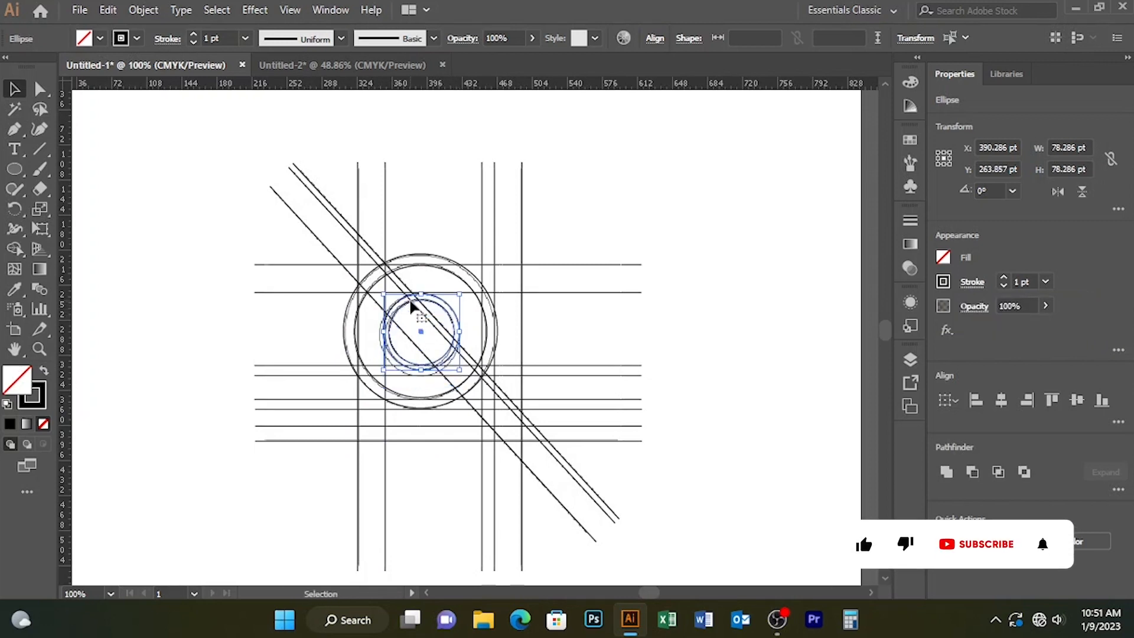
pyautogui.press('Down')
pyautogui.press('Down')
pyautogui.press('Left')
pyautogui.press('Left')
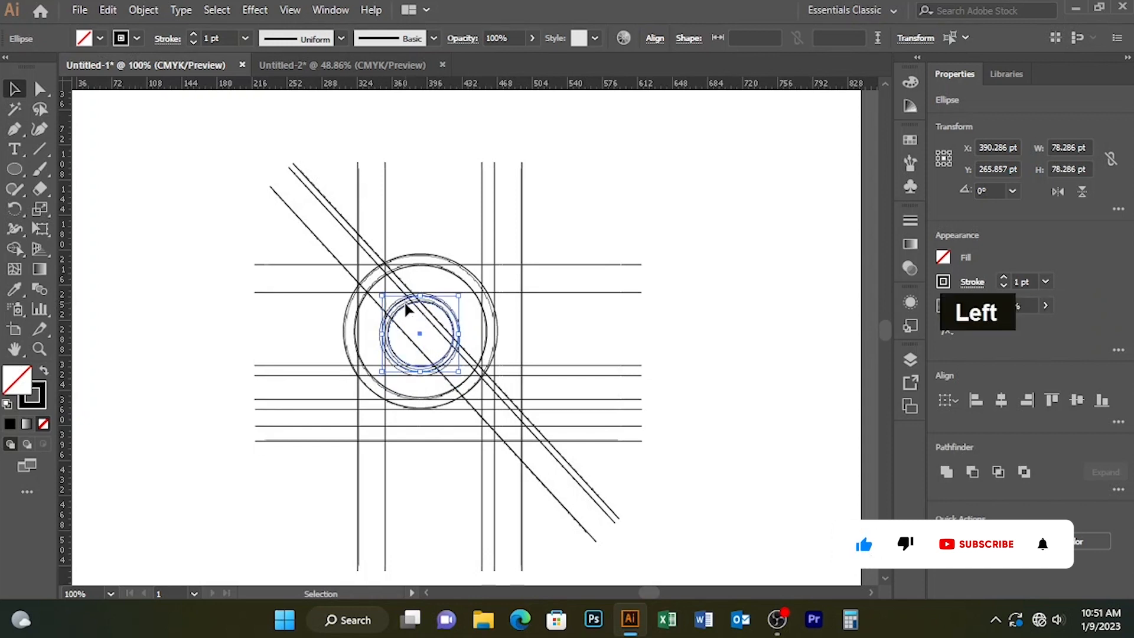
pyautogui.press('alt')
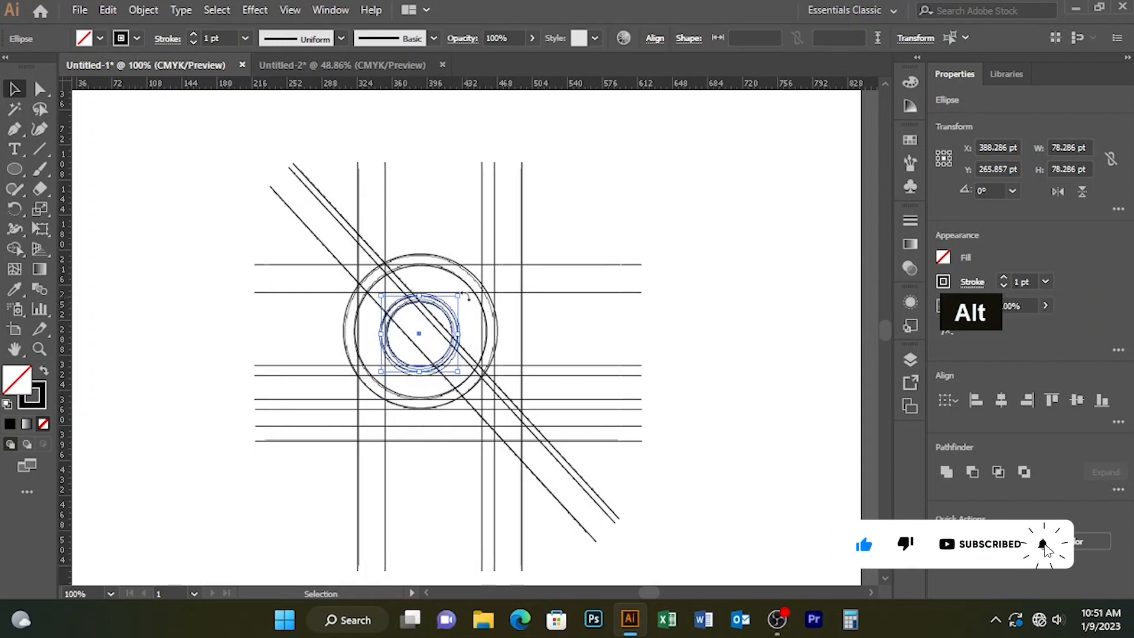
pyautogui.moveTo(460, 296); pyautogui.dragTo(462, 294)
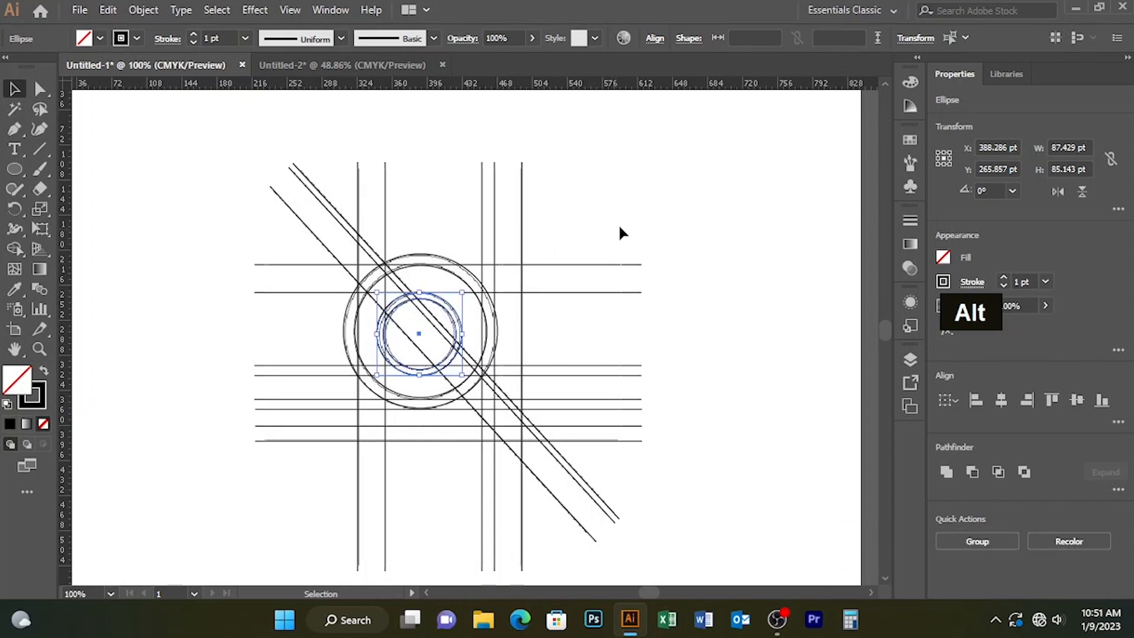
pyautogui.click(679, 163)
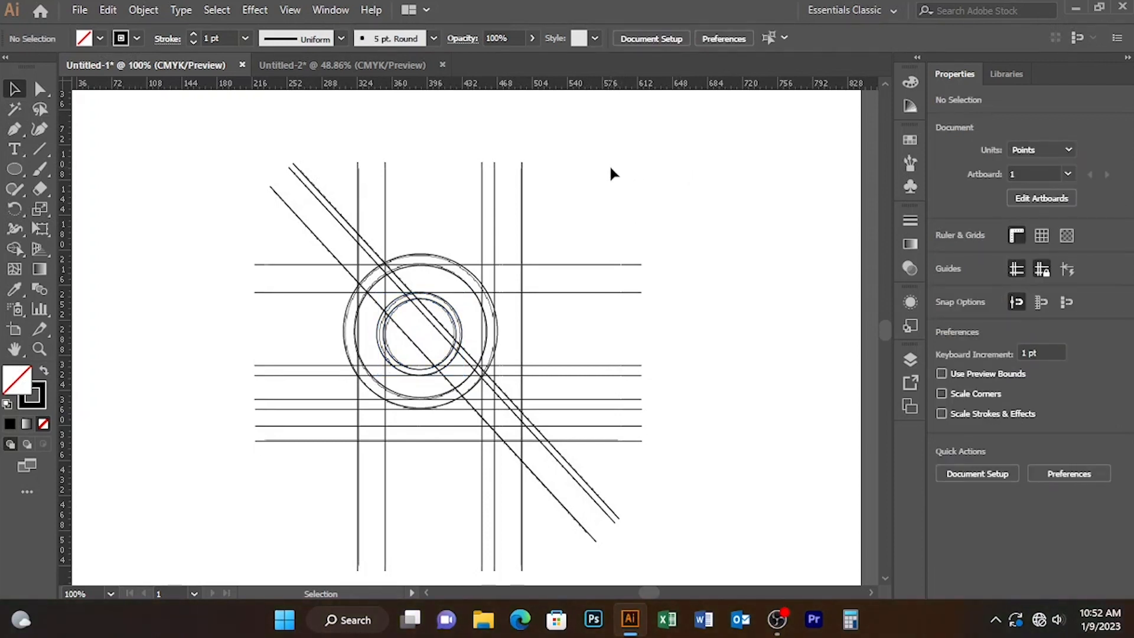
# Step: Select all the traced lines and circles, set their fill to None, and deselect them
pyautogui.moveTo(672, 147)
pyautogui.mouseDown()
pyautogui.moveTo(225, 504)
pyautogui.moveTo(227, 495)
pyautogui.mouseUp()
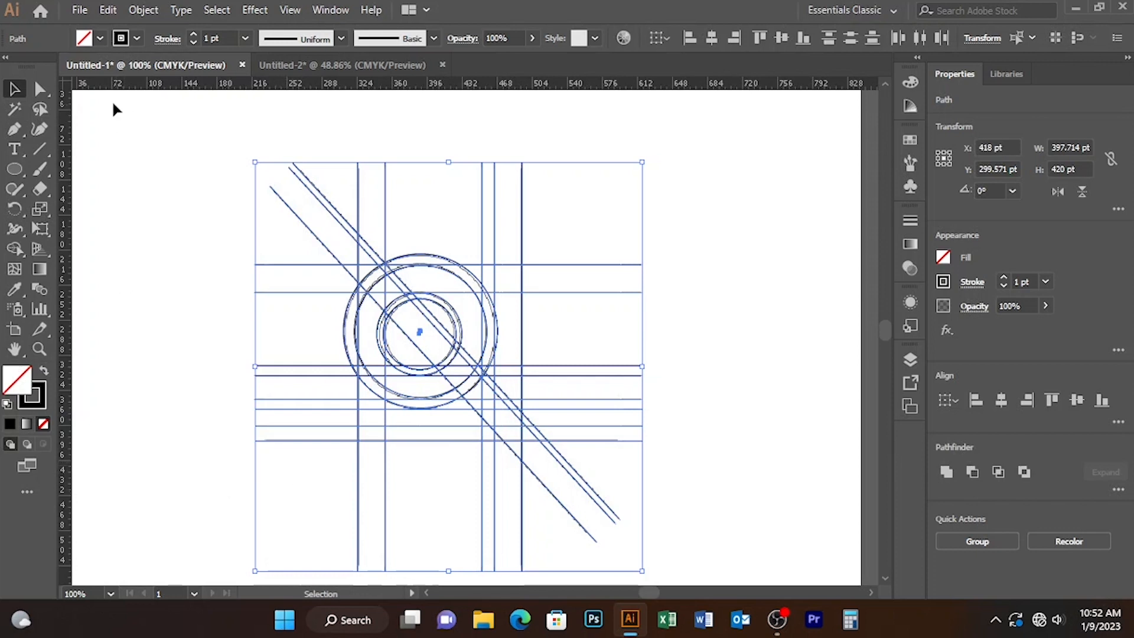
pyautogui.click(100, 38)
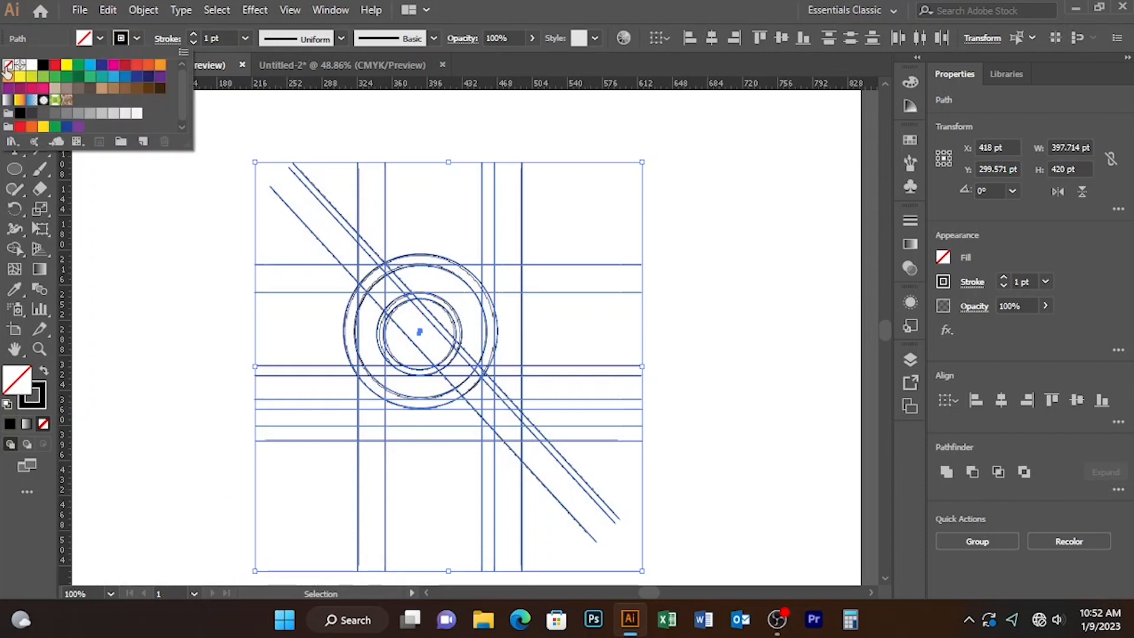
pyautogui.click(9, 64)
pyautogui.click(139, 209)
pyautogui.click(95, 38)
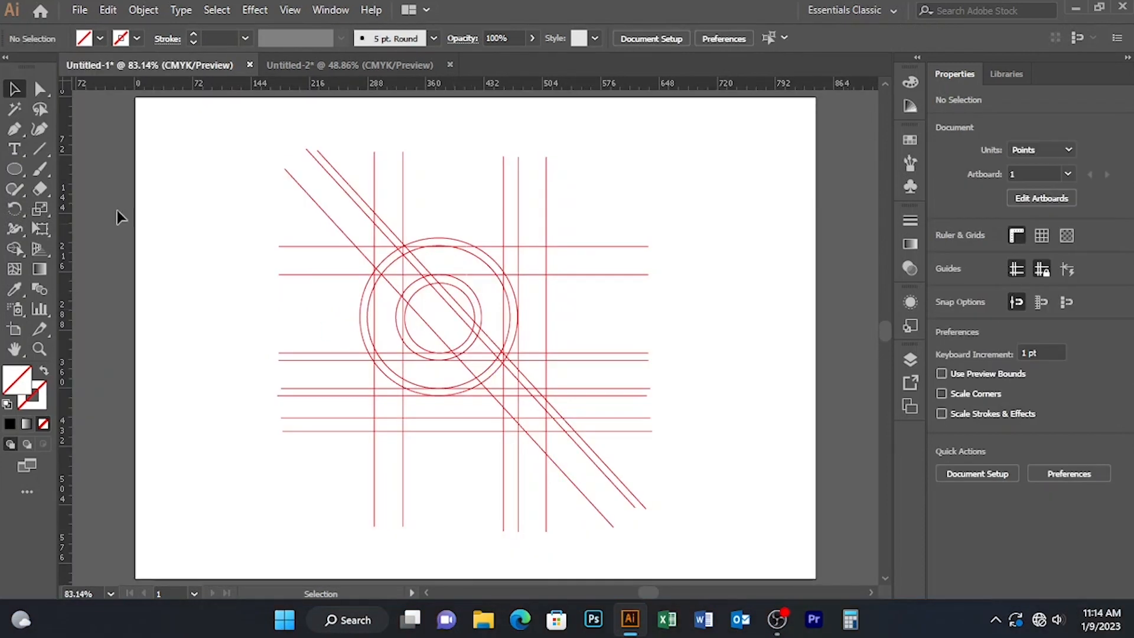
# Step: Select the whole grid of lines and circles for the Shape Builder tool and set its stroke to black
pyautogui.moveTo(236, 134); pyautogui.dragTo(647, 493)
pyautogui.click(13, 250)
pyautogui.click(137, 41)
pyautogui.click(122, 40)
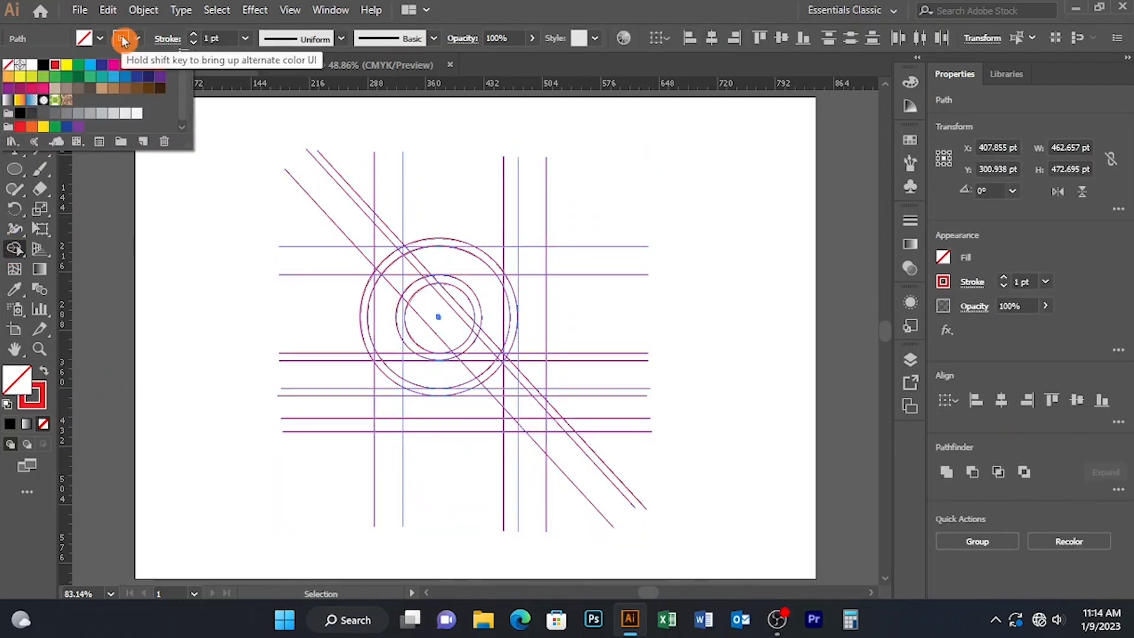
pyautogui.click(43, 63)
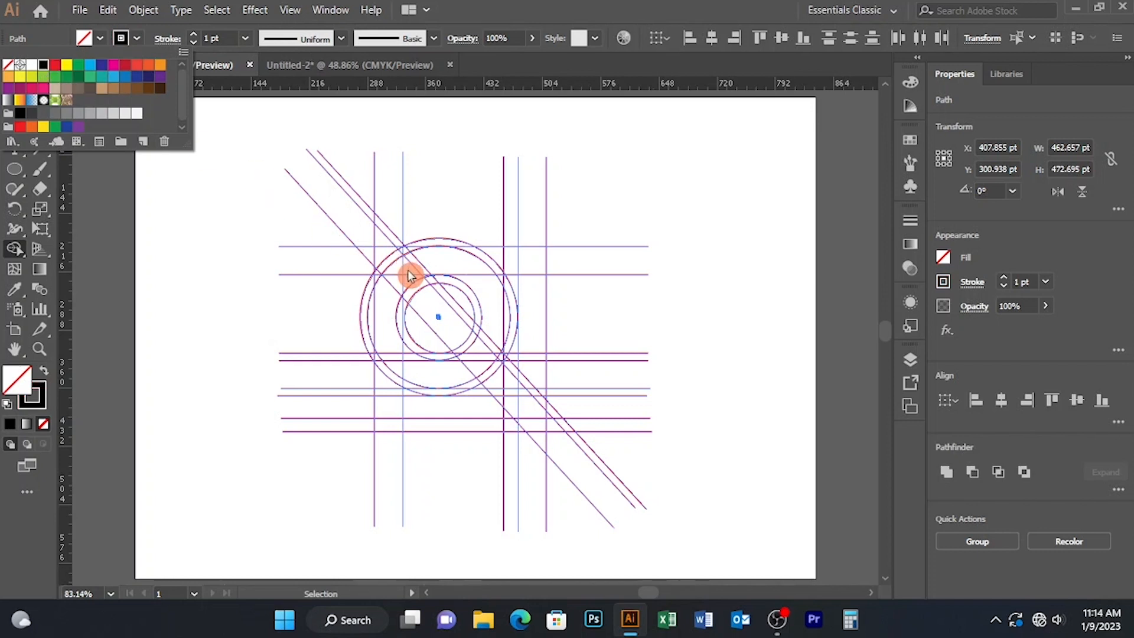
pyautogui.click(199, 170)
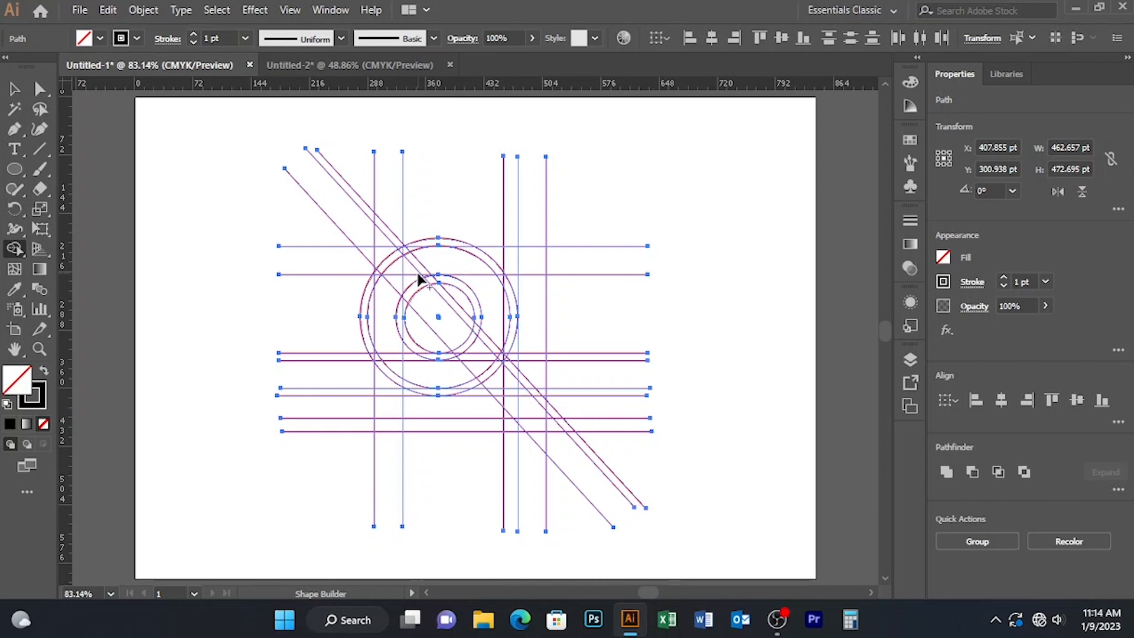
pyautogui.hotkey('ctrl', 'z')
pyautogui.hotkey('ctrl', 'z')
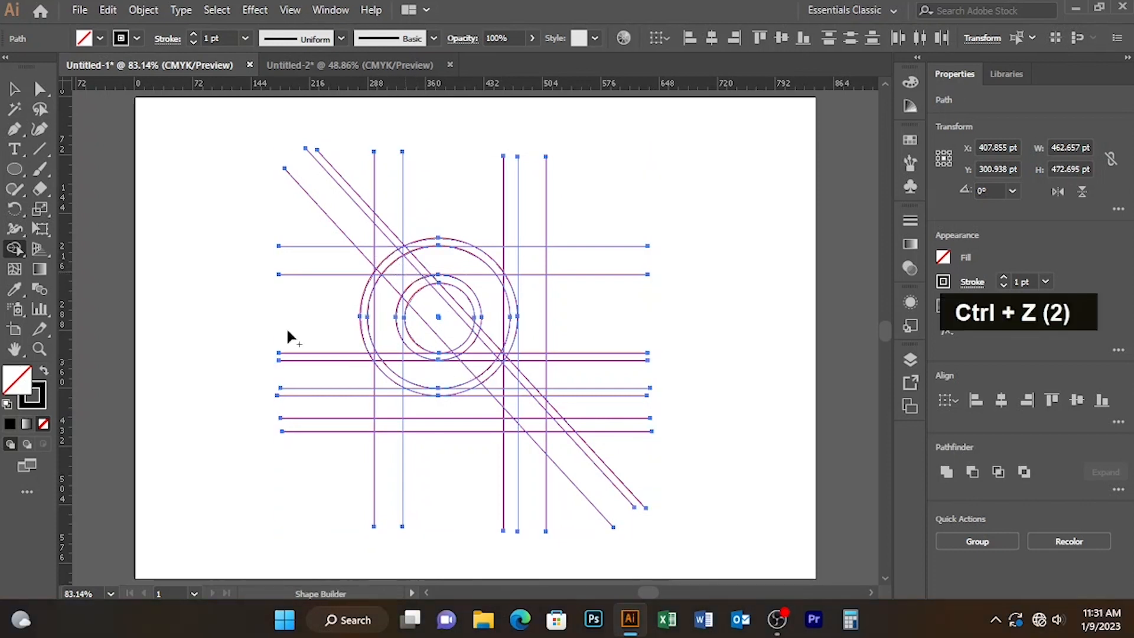
# Step: Set the selected grid's stroke to None and its fill to black
pyautogui.click(122, 40)
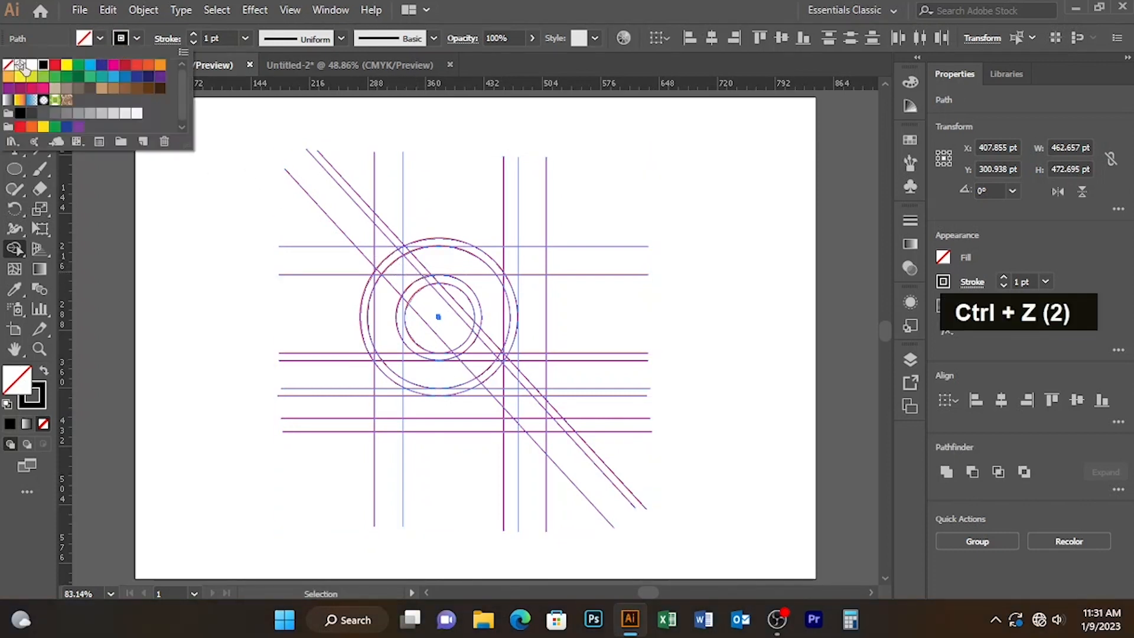
pyautogui.click(8, 63)
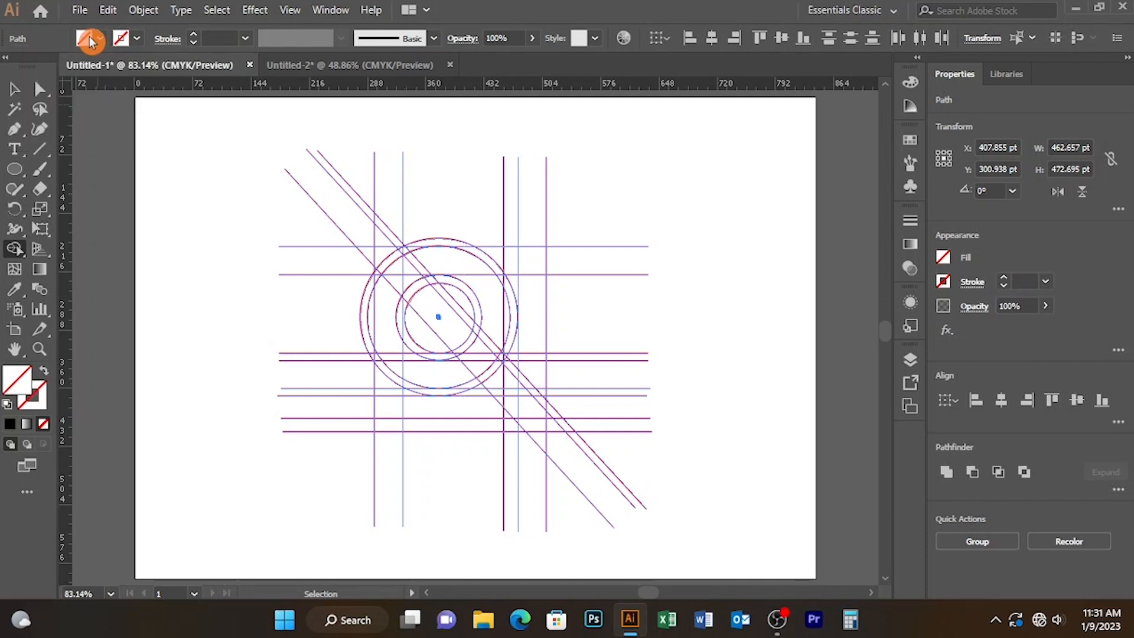
pyautogui.click(90, 39)
pyautogui.click(43, 65)
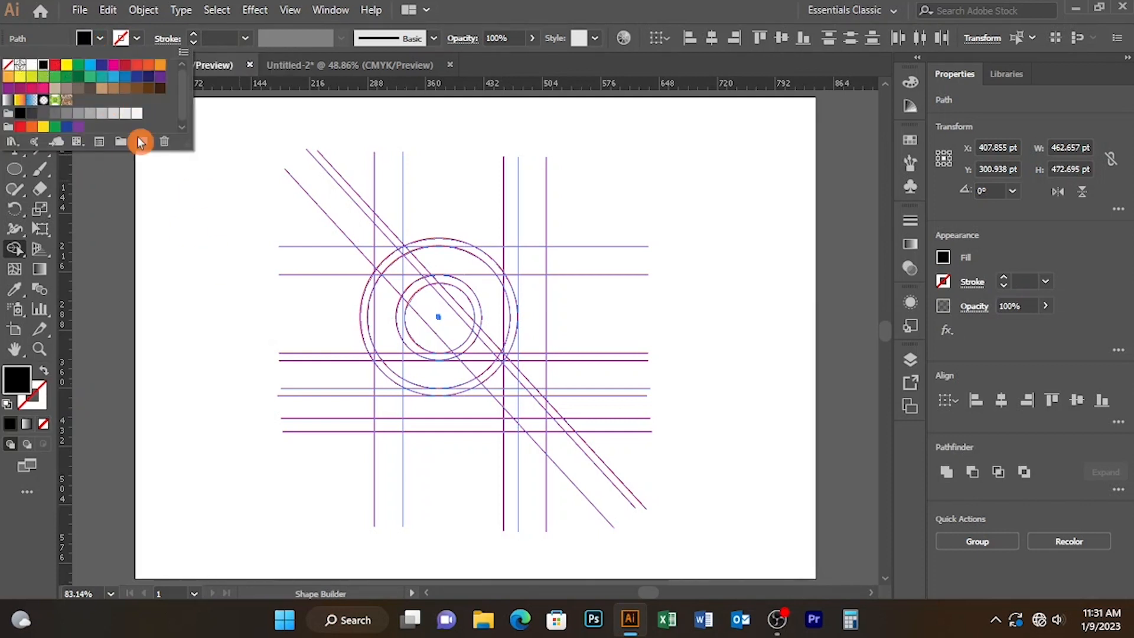
pyautogui.click(236, 200)
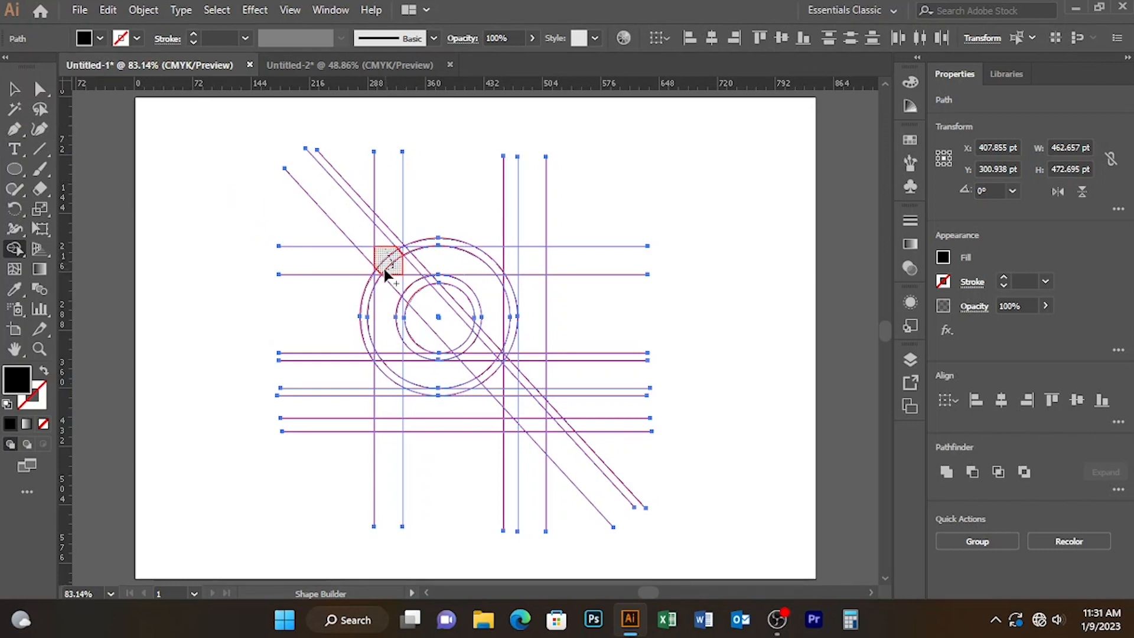
# Step: Build the upper and lower blocks of the P's stem between the two leftmost vertical lines, and undo the stray merges
pyautogui.moveTo(379, 281)
pyautogui.mouseDown()
pyautogui.moveTo(393, 298)
pyautogui.moveTo(388, 344)
pyautogui.mouseUp()
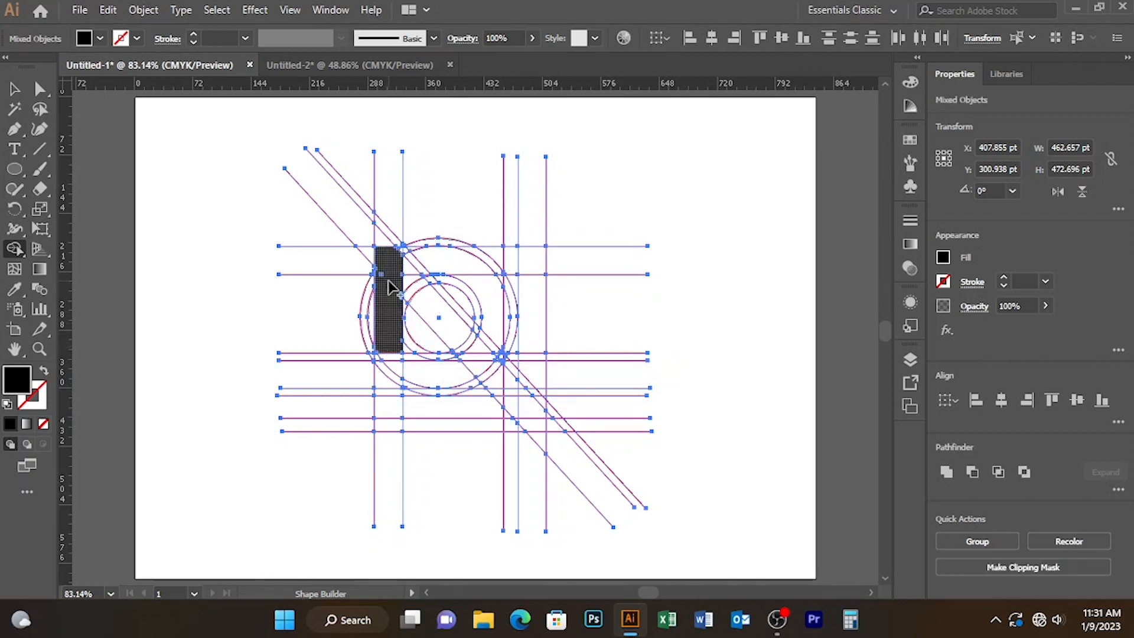
pyautogui.click(395, 325)
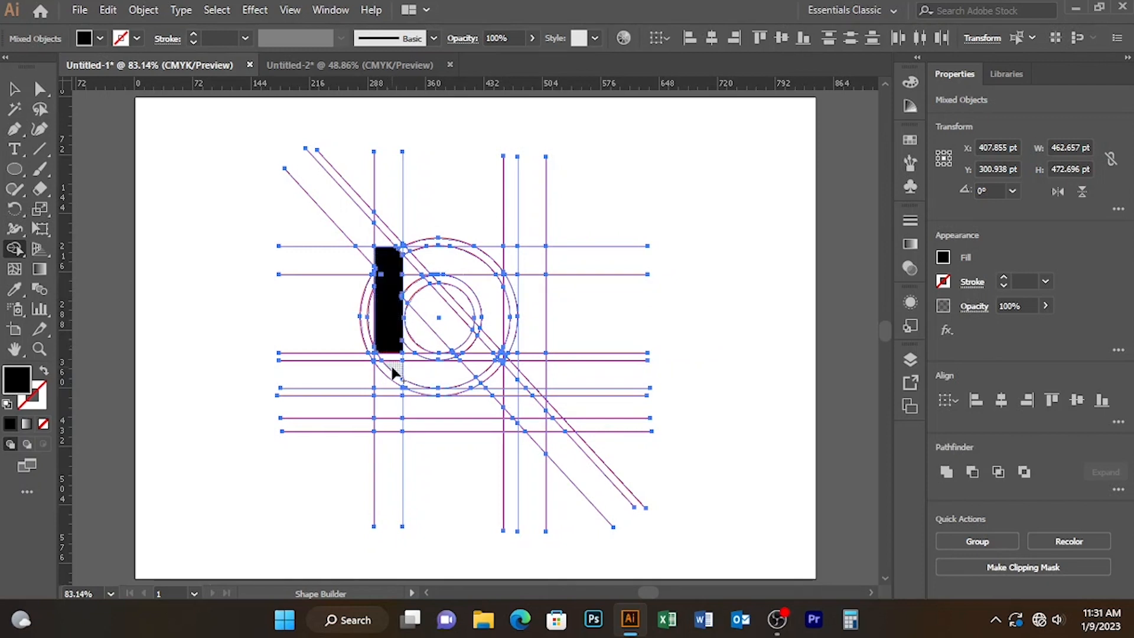
pyautogui.moveTo(388, 413)
pyautogui.mouseDown()
pyautogui.moveTo(392, 425)
pyautogui.moveTo(390, 384)
pyautogui.moveTo(457, 363)
pyautogui.mouseUp()
pyautogui.hotkey('ctrl', 'z')
pyautogui.hotkey('ctrl', 'z')
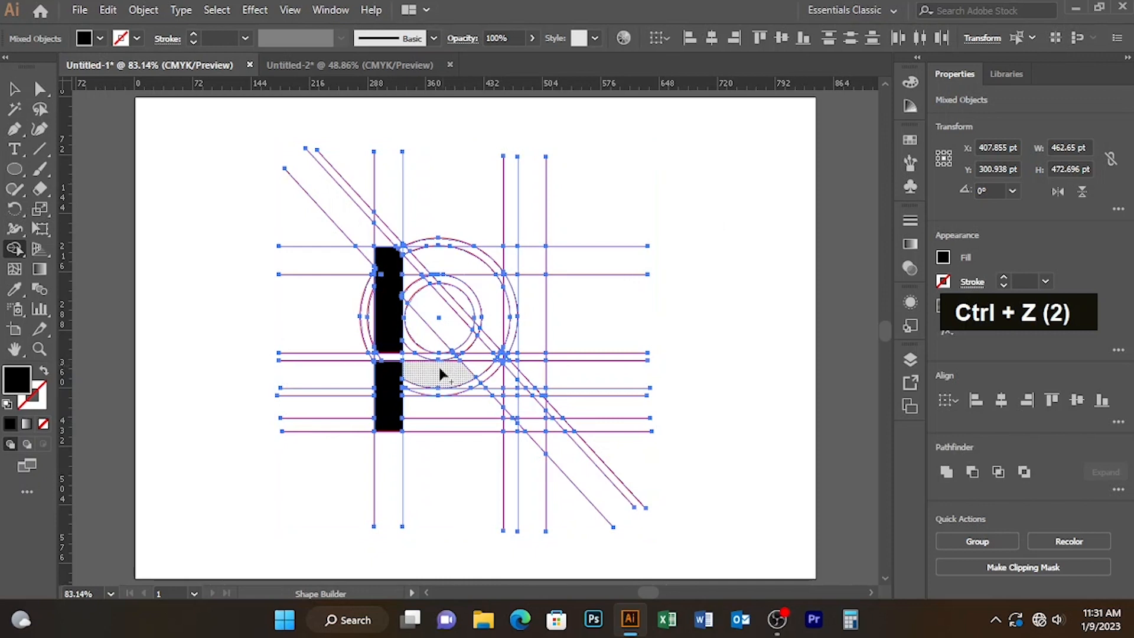
# Step: Merge the lower stem block with the ring regions between the second and third circles to form the P's bowl
pyautogui.moveTo(395, 384)
pyautogui.mouseDown()
pyautogui.moveTo(417, 393)
pyautogui.moveTo(433, 374)
pyautogui.moveTo(473, 372)
pyautogui.moveTo(498, 347)
pyautogui.moveTo(506, 318)
pyautogui.moveTo(471, 266)
pyautogui.moveTo(475, 277)
pyautogui.mouseUp()
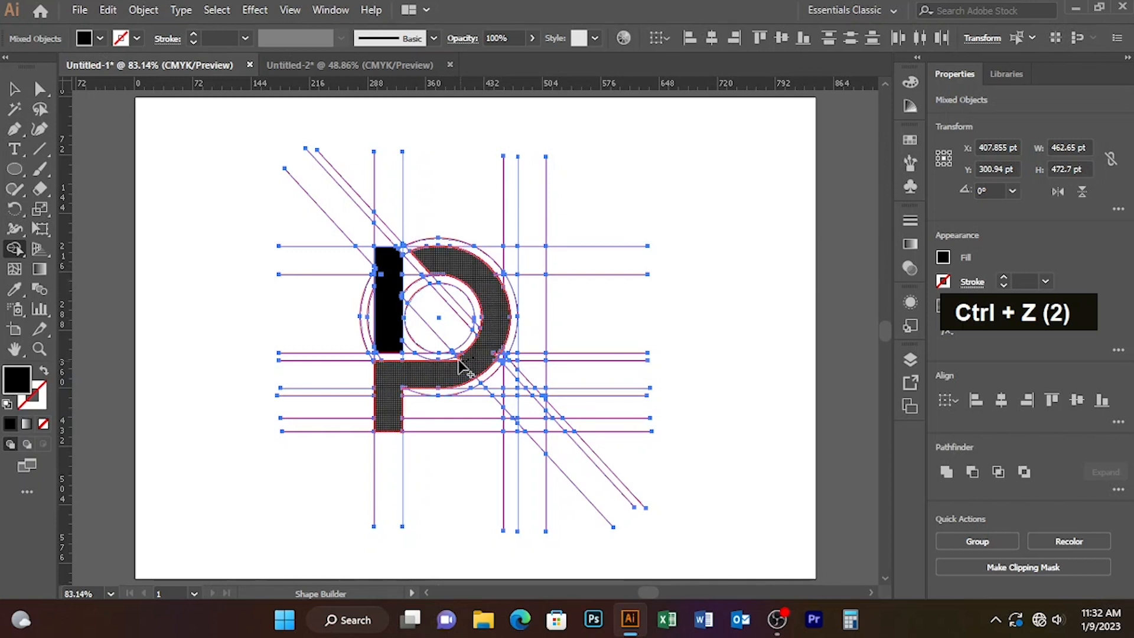
pyautogui.moveTo(462, 361); pyautogui.dragTo(474, 364)
pyautogui.hotkey('ctrl', 'z')
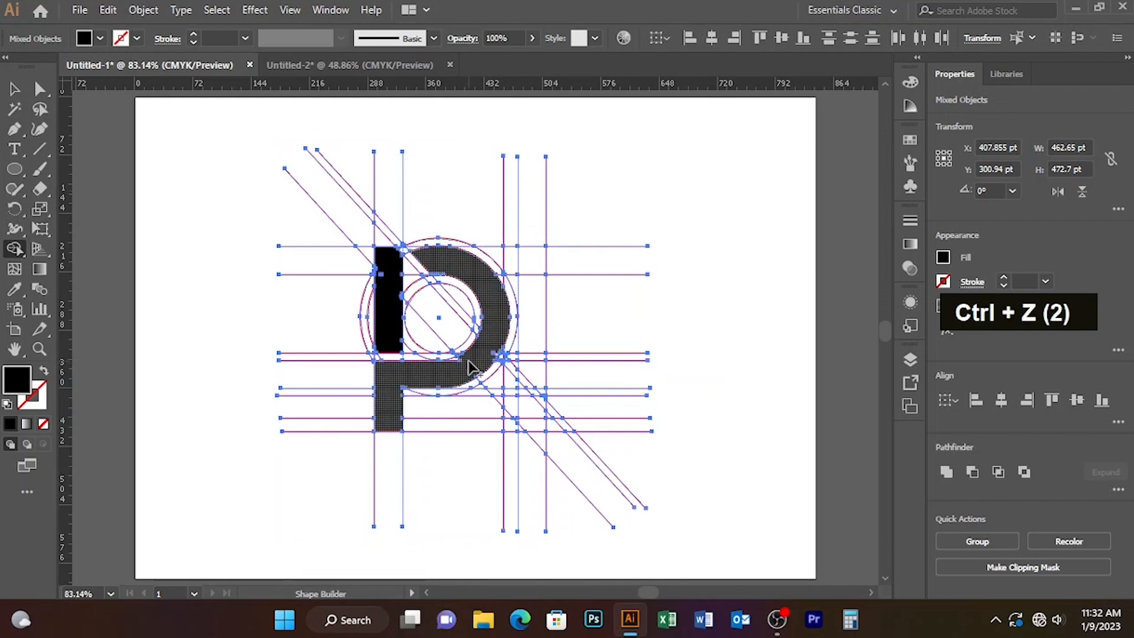
pyautogui.click(463, 368)
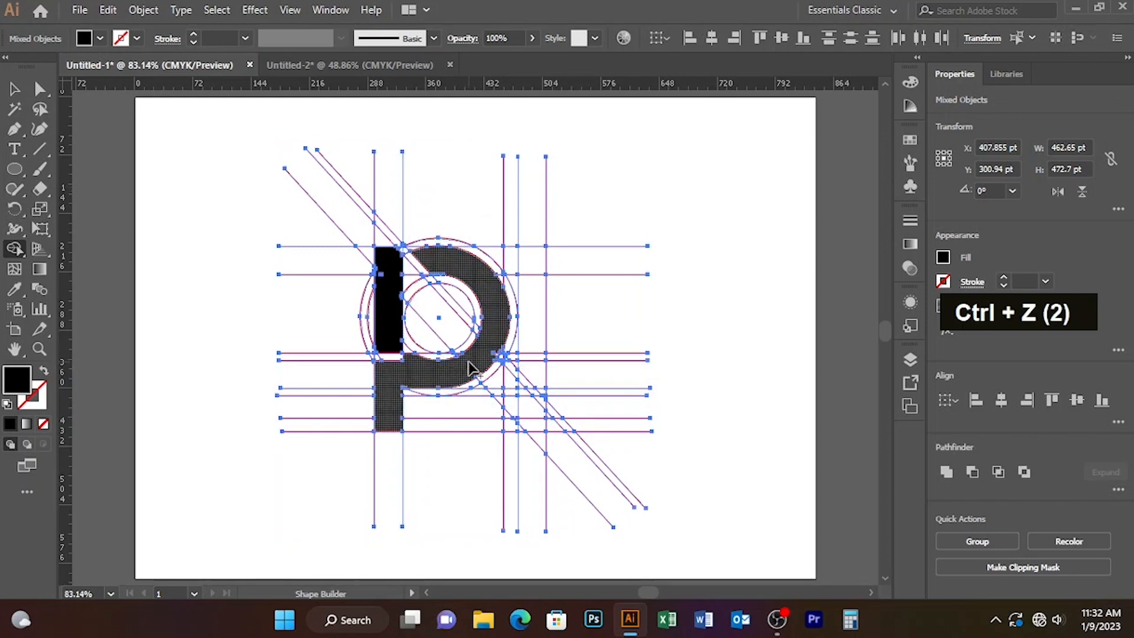
# Step: Try to merge the small region at the inner lower corner of the P's bowl, and undo it
pyautogui.hotkey('ctrl', 'z')
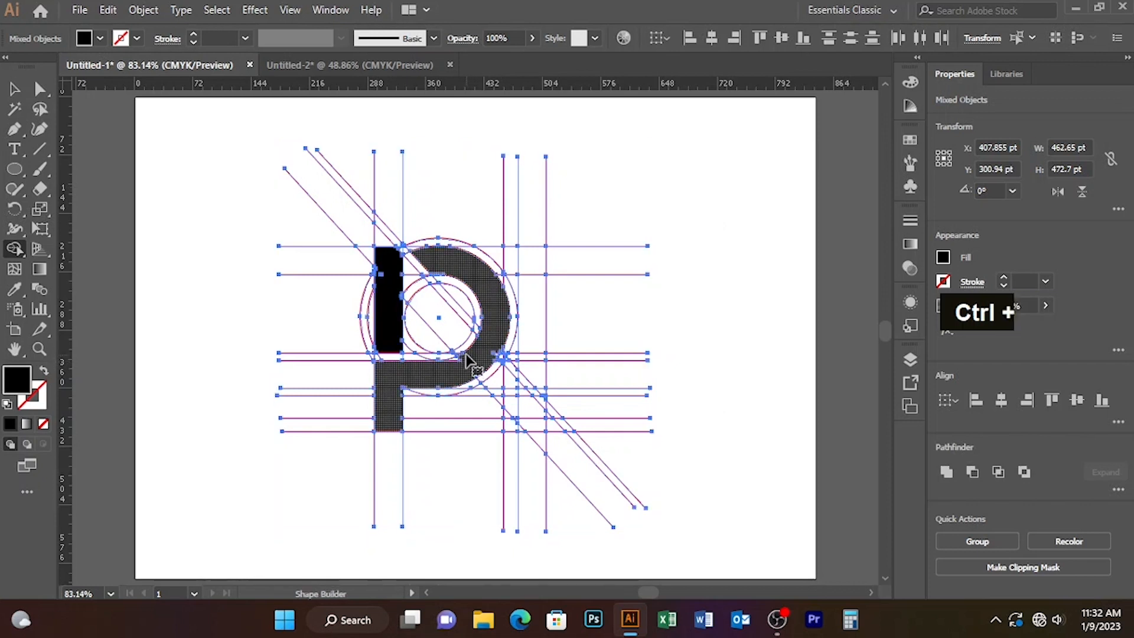
pyautogui.hotkey('ctrl', '=')
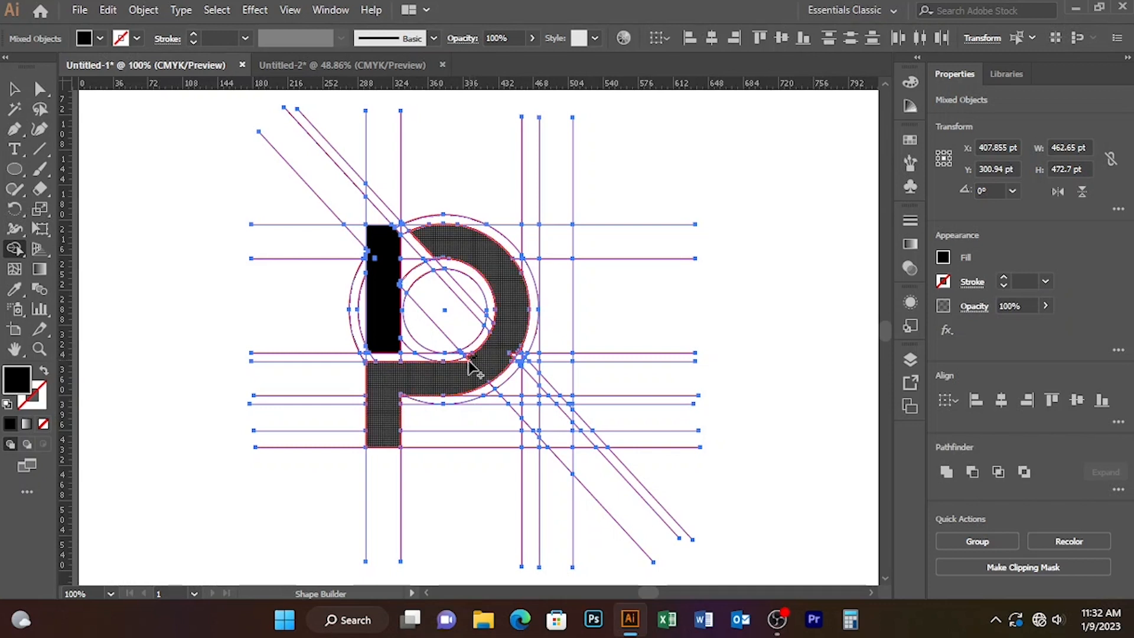
pyautogui.click(472, 369)
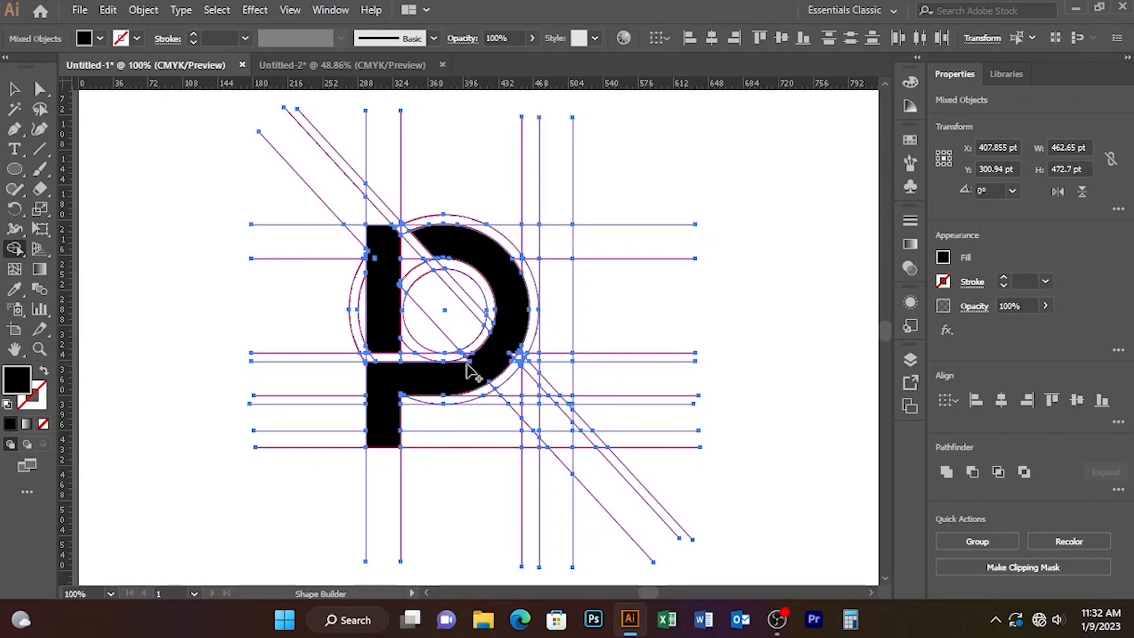
pyautogui.click(470, 370)
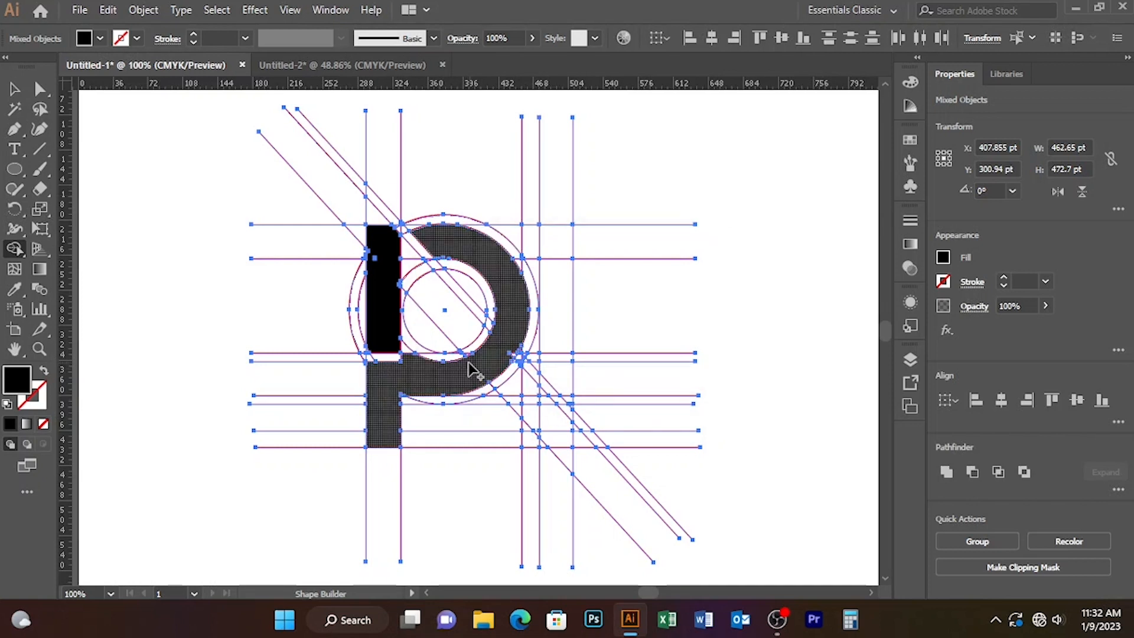
pyautogui.hotkey('ctrl', 'z')
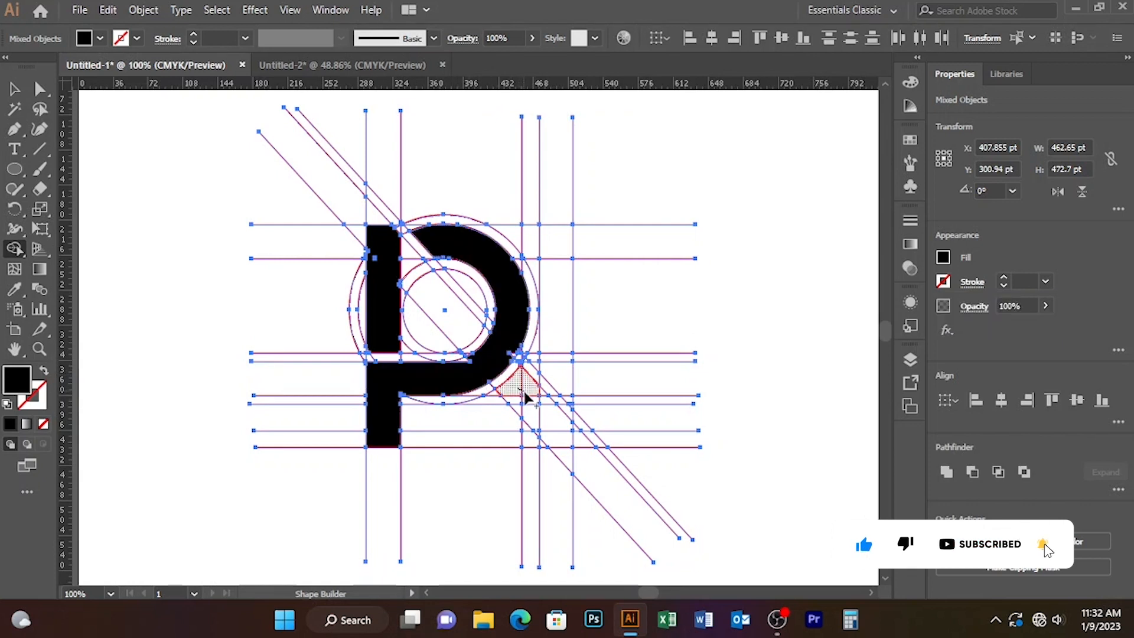
# Step: Merge the diagonal band below the bowl with the regions between the two rightmost vertical lines and the small block at their upper end
pyautogui.moveTo(526, 400)
pyautogui.mouseDown()
pyautogui.moveTo(555, 431)
pyautogui.moveTo(551, 408)
pyautogui.moveTo(512, 402)
pyautogui.moveTo(549, 442)
pyautogui.moveTo(564, 422)
pyautogui.moveTo(544, 406)
pyautogui.mouseUp()
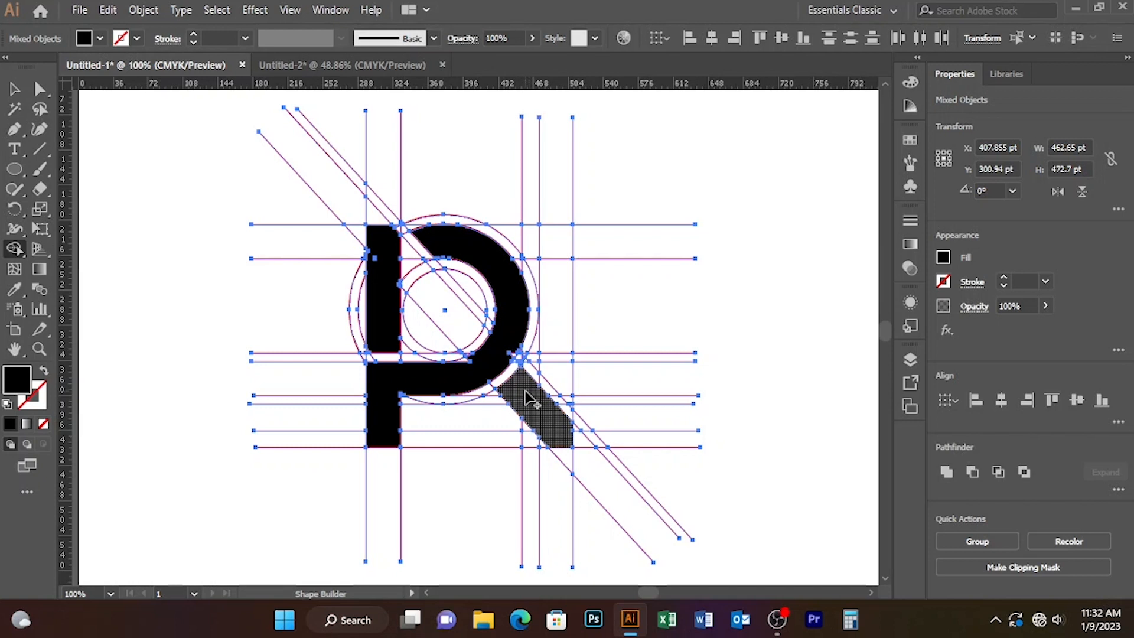
pyautogui.moveTo(561, 426)
pyautogui.mouseDown()
pyautogui.moveTo(560, 304)
pyautogui.moveTo(552, 248)
pyautogui.moveTo(534, 247)
pyautogui.mouseUp()
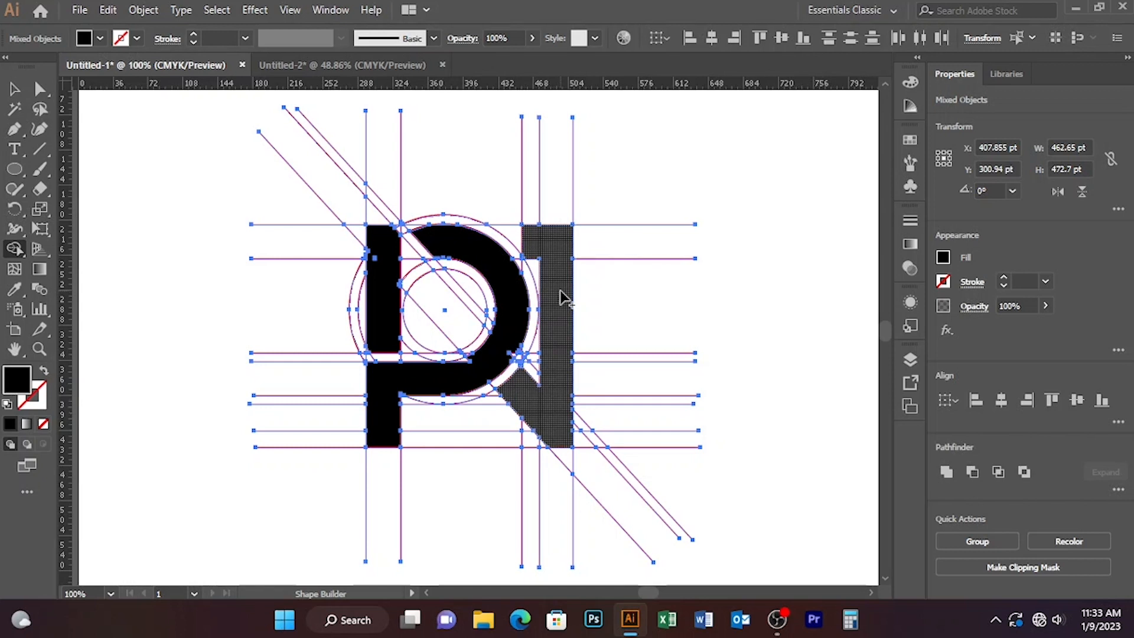
# Step: Try to fill the thin sliver between the inner circle and the horizontal line at the bowl's lower corner, and undo it
pyautogui.hotkey('ctrl', '=')
pyautogui.hotkey('ctrl', '=')
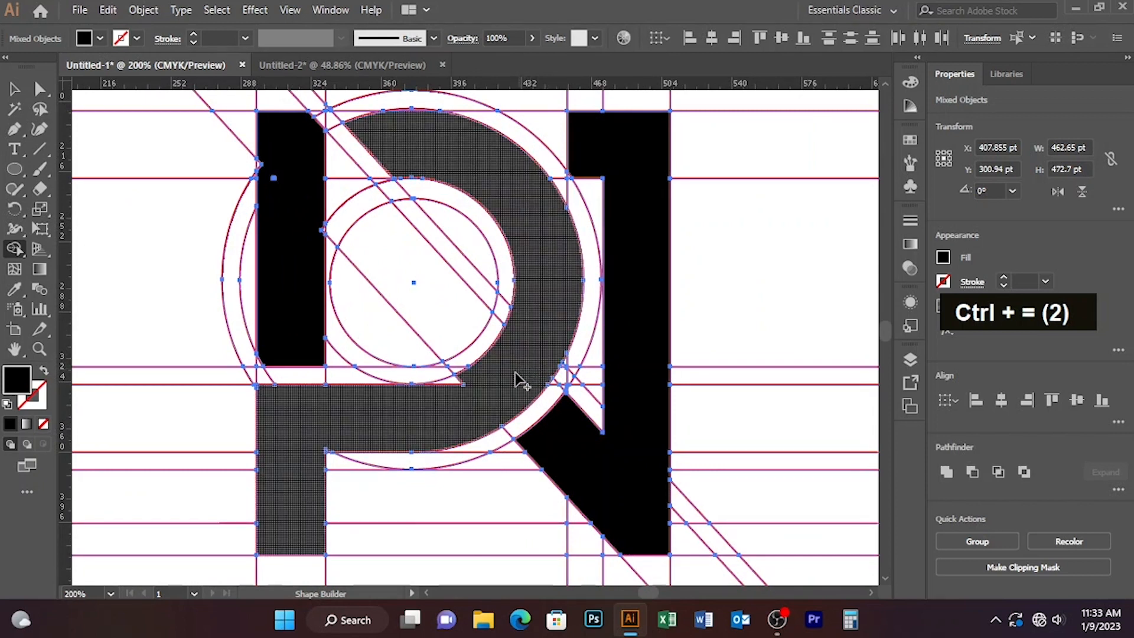
pyautogui.click(456, 395)
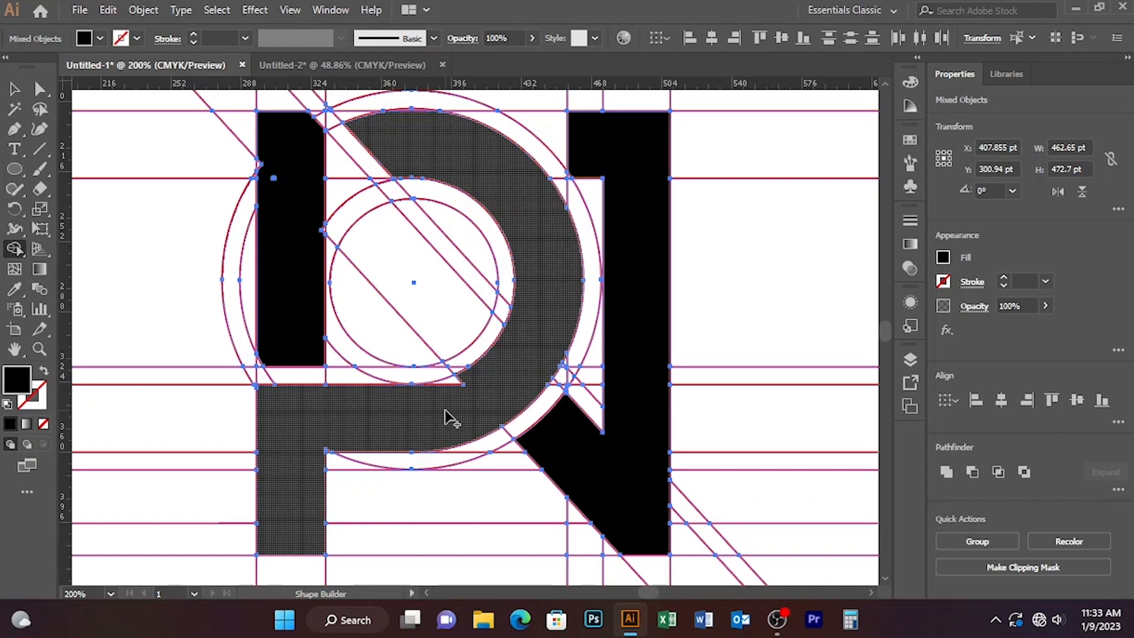
pyautogui.click(457, 387)
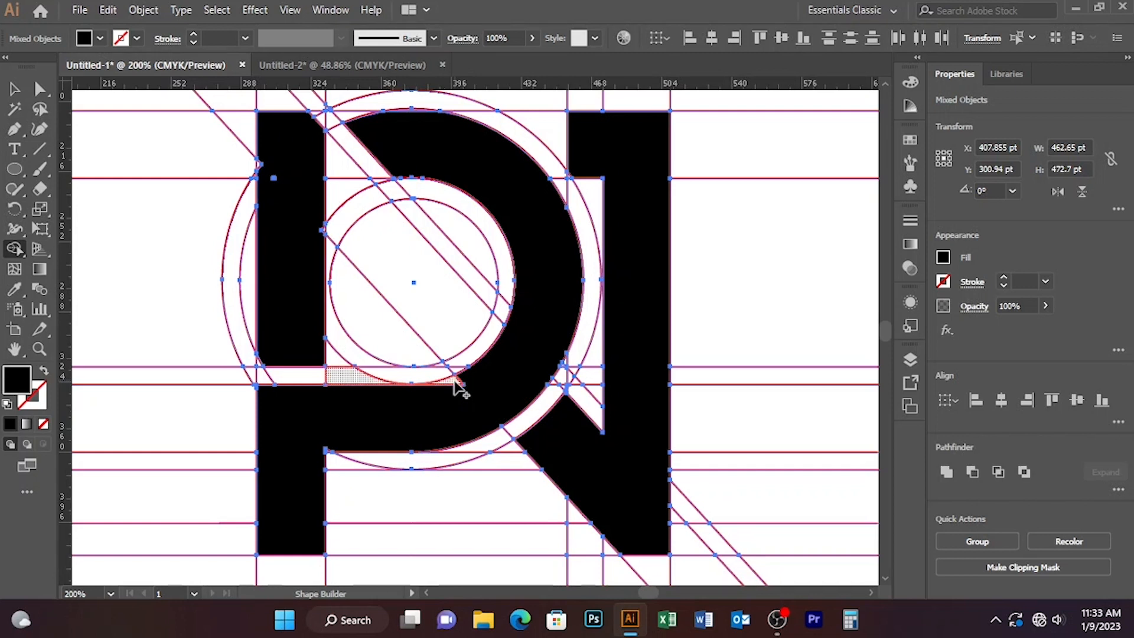
pyautogui.click(455, 385)
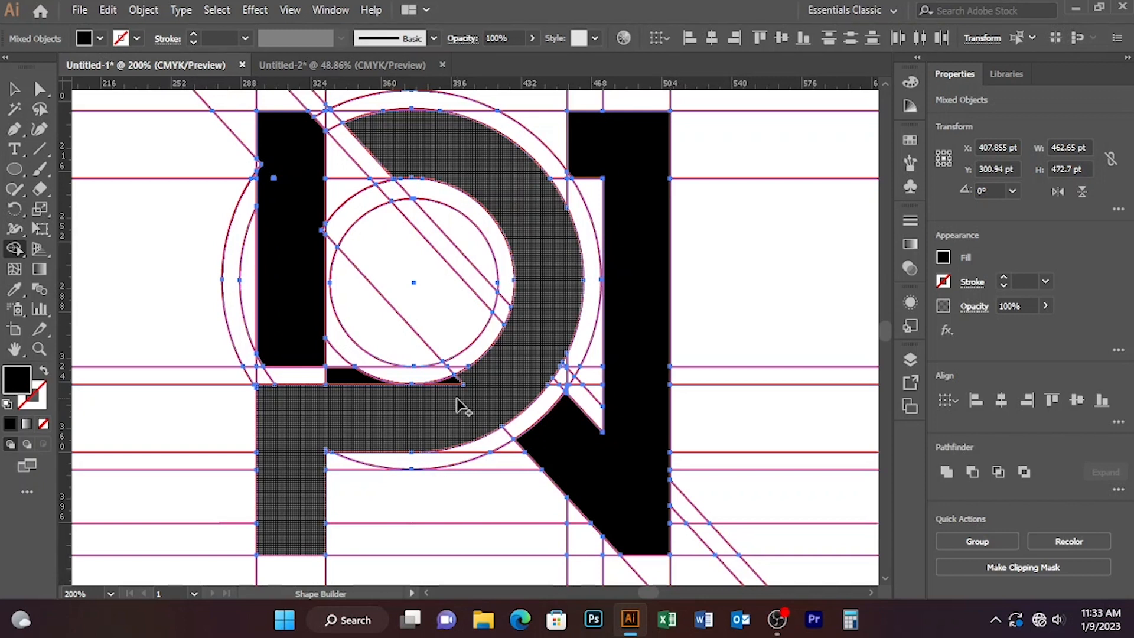
pyautogui.hotkey('ctrl', 'z')
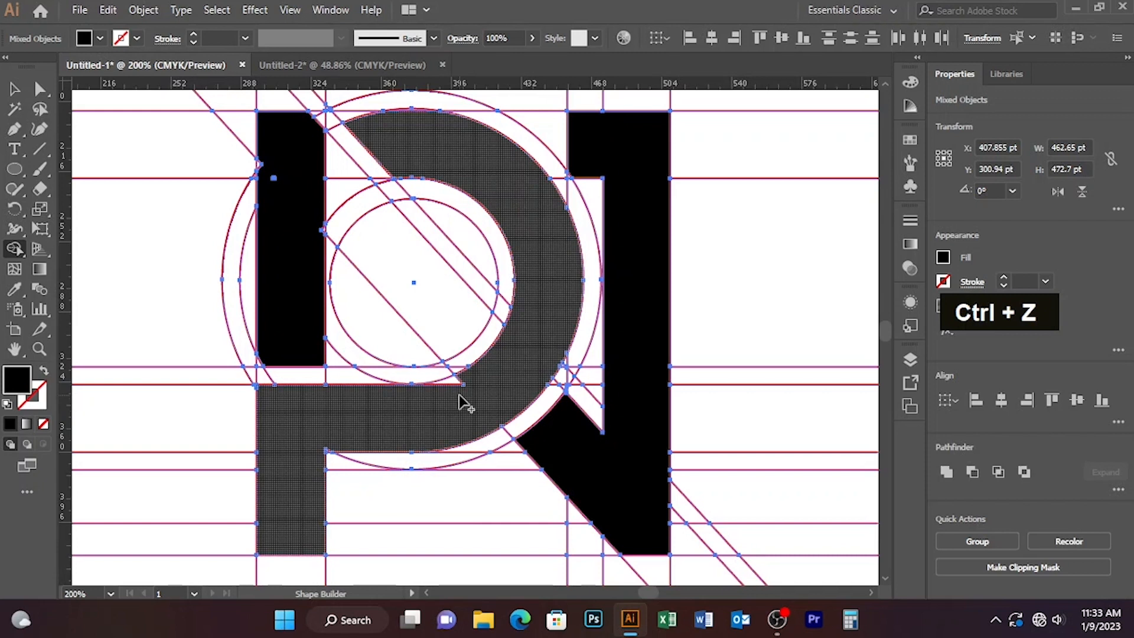
pyautogui.click(472, 390)
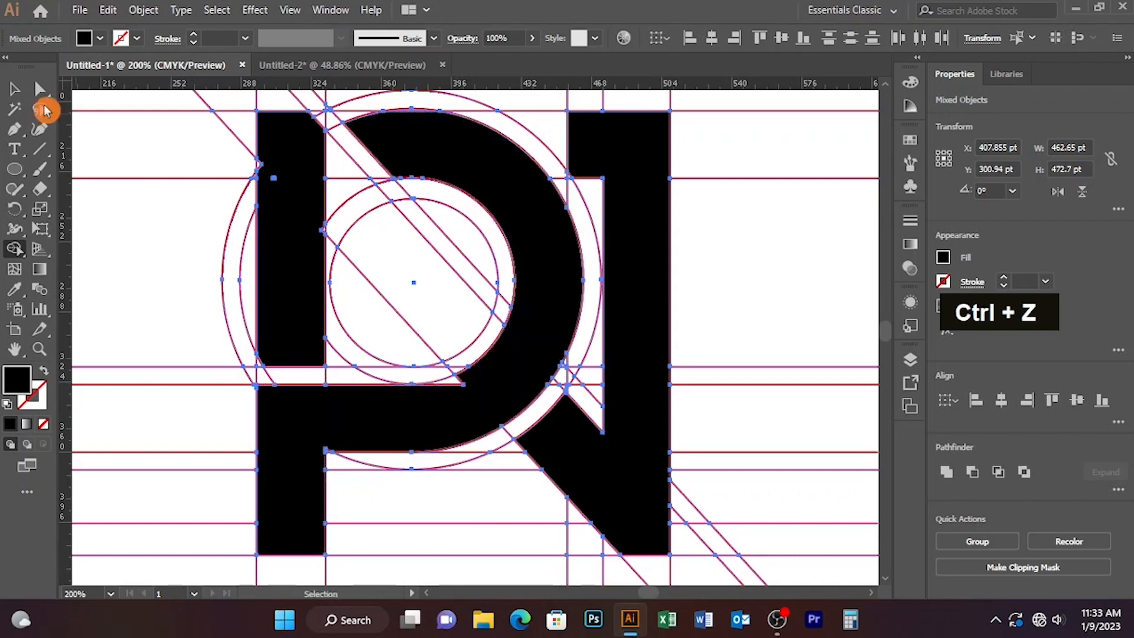
# Step: With Direct Selection, move the unfilled inner path's corner anchor along the bowl's lower edge to about X 384 pt, Y 325 pt
pyautogui.click(40, 88)
pyautogui.moveTo(463, 385); pyautogui.dragTo(458, 378)
pyautogui.press('shift')
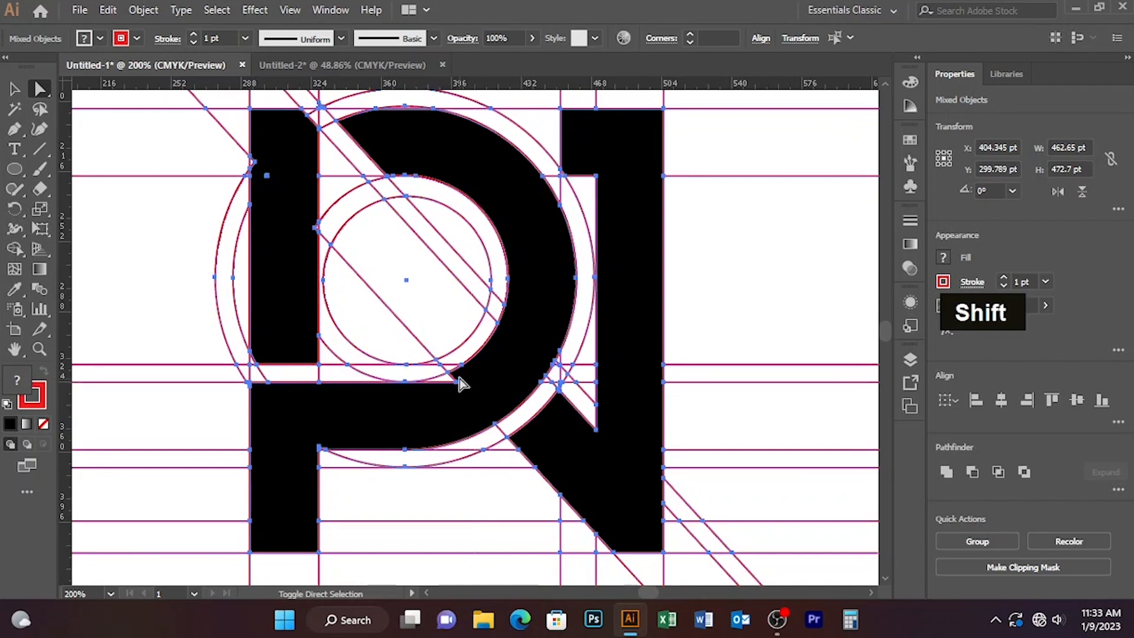
pyautogui.hotkey('ctrl', 'z')
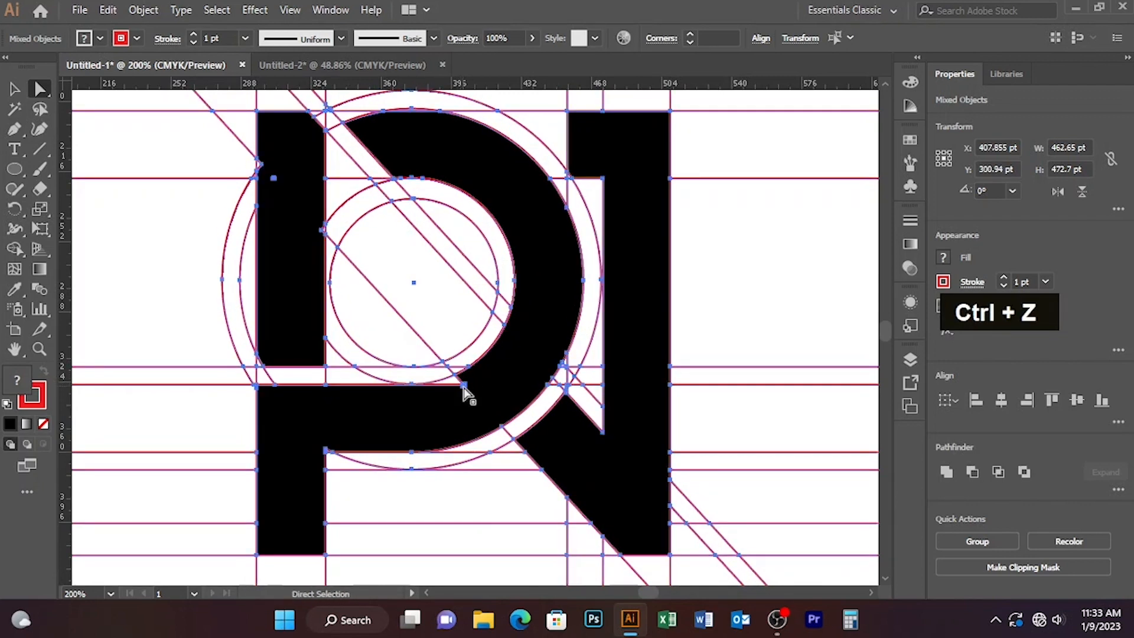
pyautogui.click(463, 385)
pyautogui.moveTo(464, 386); pyautogui.dragTo(450, 379)
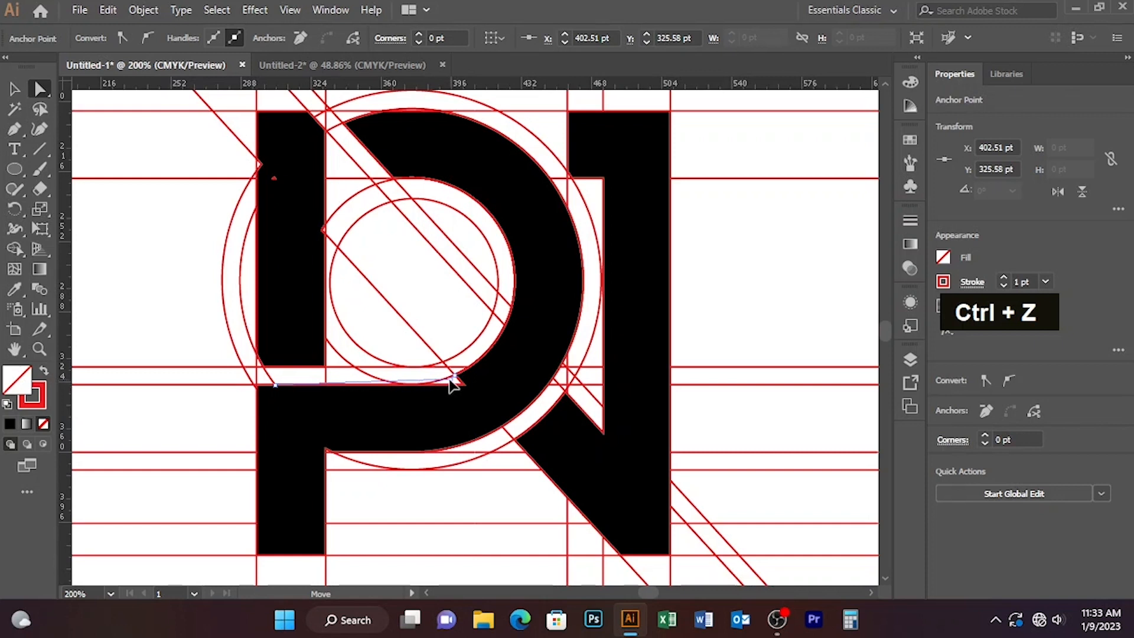
pyautogui.moveTo(446, 379); pyautogui.dragTo(437, 384)
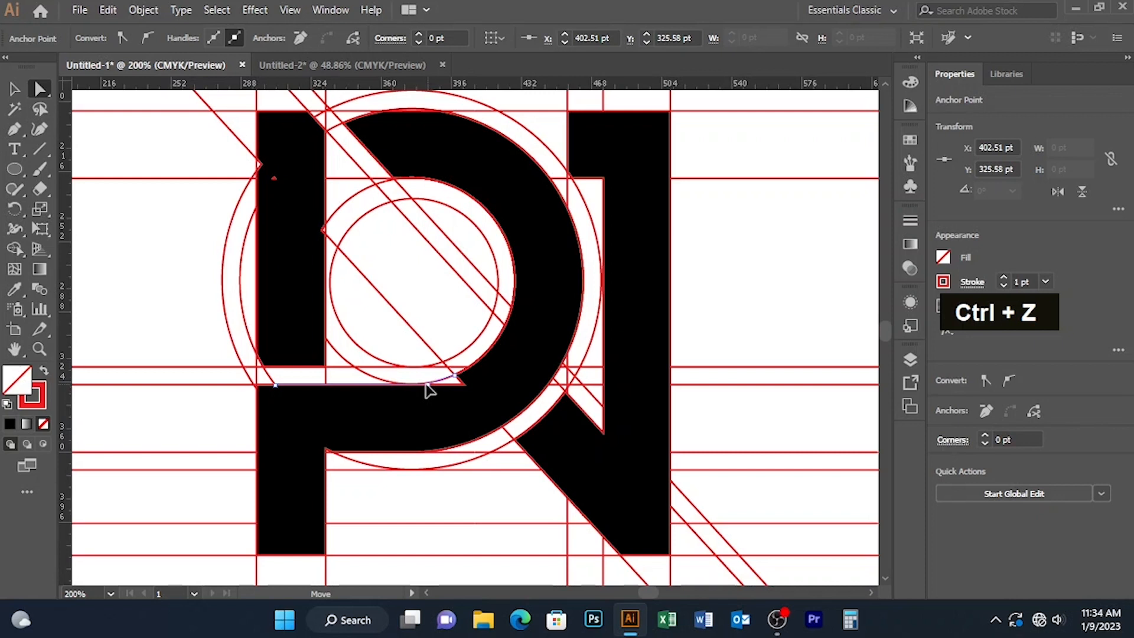
pyautogui.moveTo(425, 383); pyautogui.dragTo(426, 383)
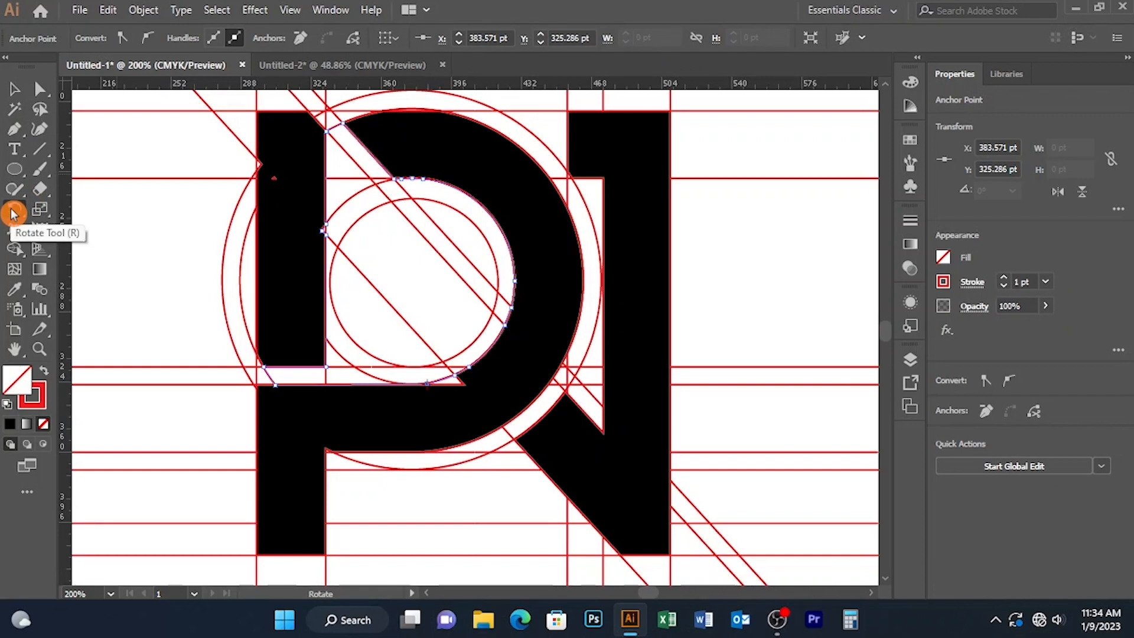
pyautogui.click(13, 213)
pyautogui.hotkey('ctrl', '-')
pyautogui.hotkey('ctrl', '-')
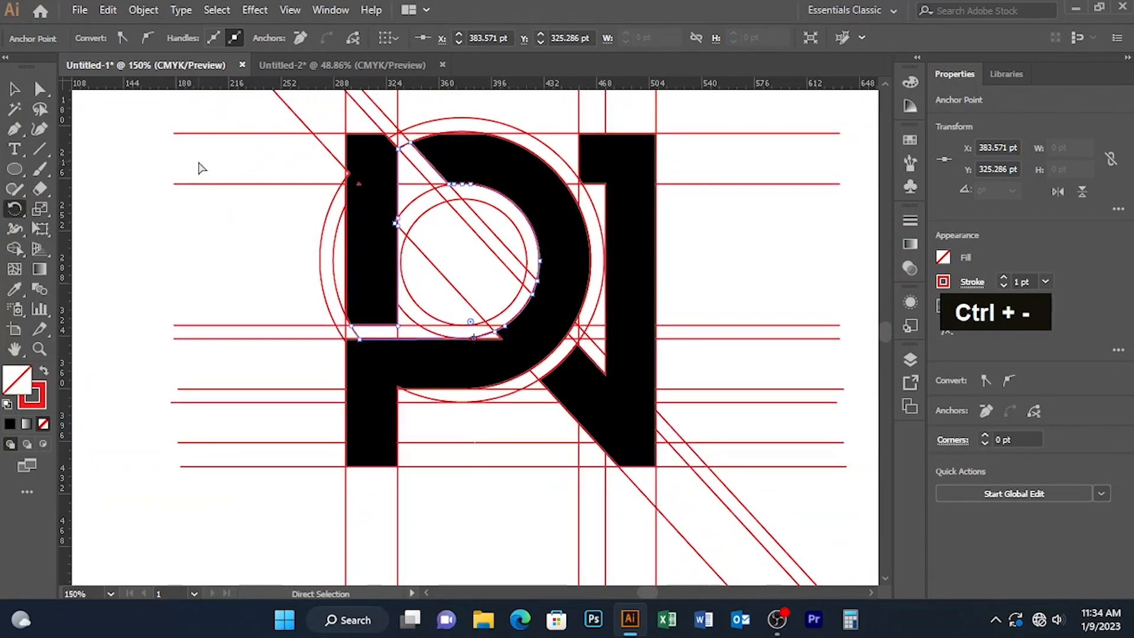
pyautogui.press('v')
pyautogui.moveTo(214, 127); pyautogui.dragTo(681, 487)
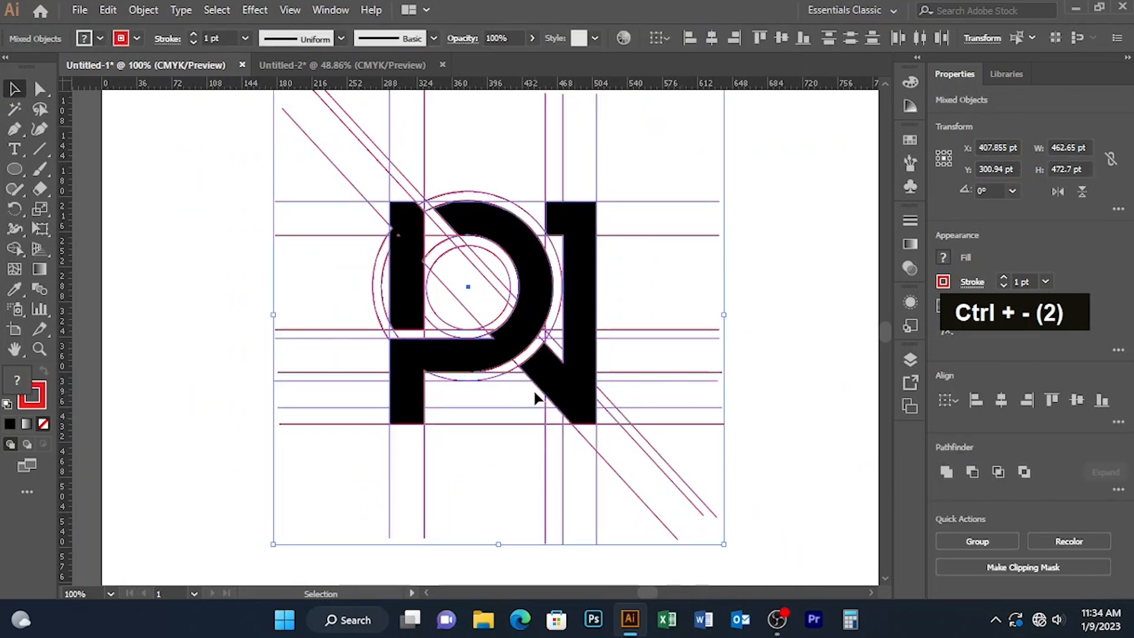
# Step: Move the black P's inner lower corner anchor onto the circle's tangent with the horizontal line, at about X 381 pt, Y 326 pt
pyautogui.hotkey('ctrl', '=')
pyautogui.hotkey('ctrl', '=')
pyautogui.hotkey('ctrl', '=')
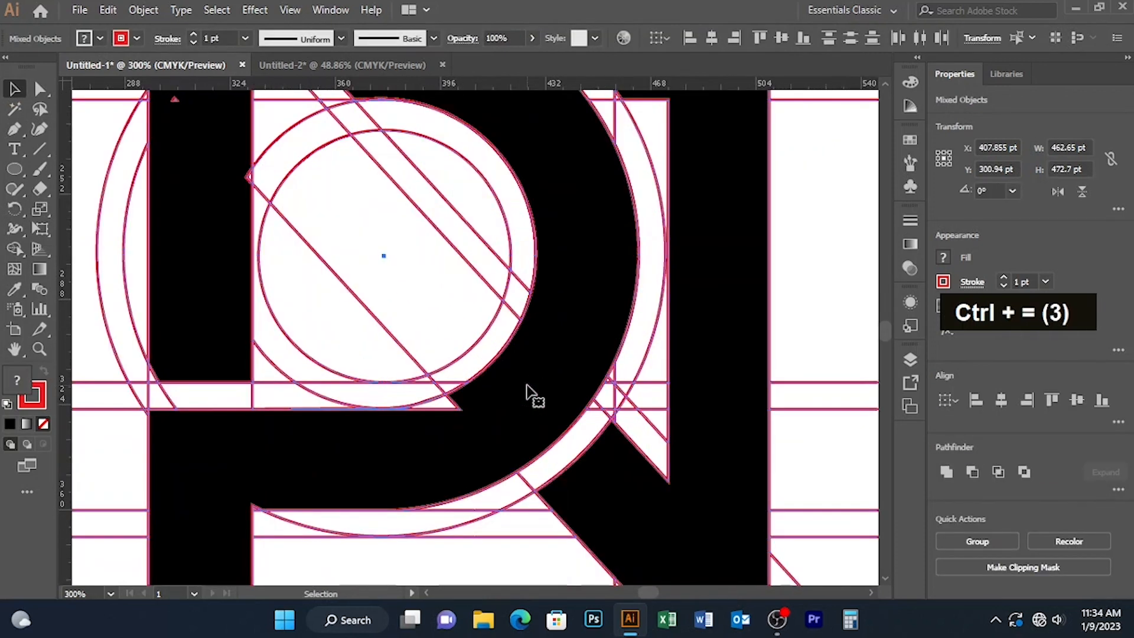
pyautogui.click(41, 89)
pyautogui.click(459, 408)
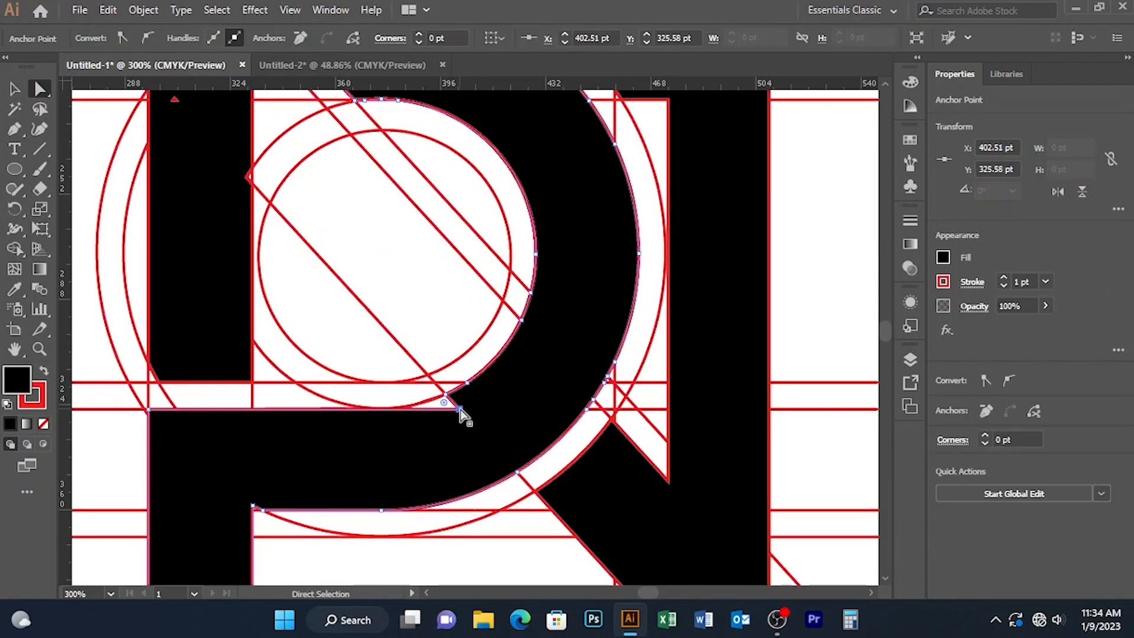
pyautogui.moveTo(460, 408); pyautogui.dragTo(407, 407)
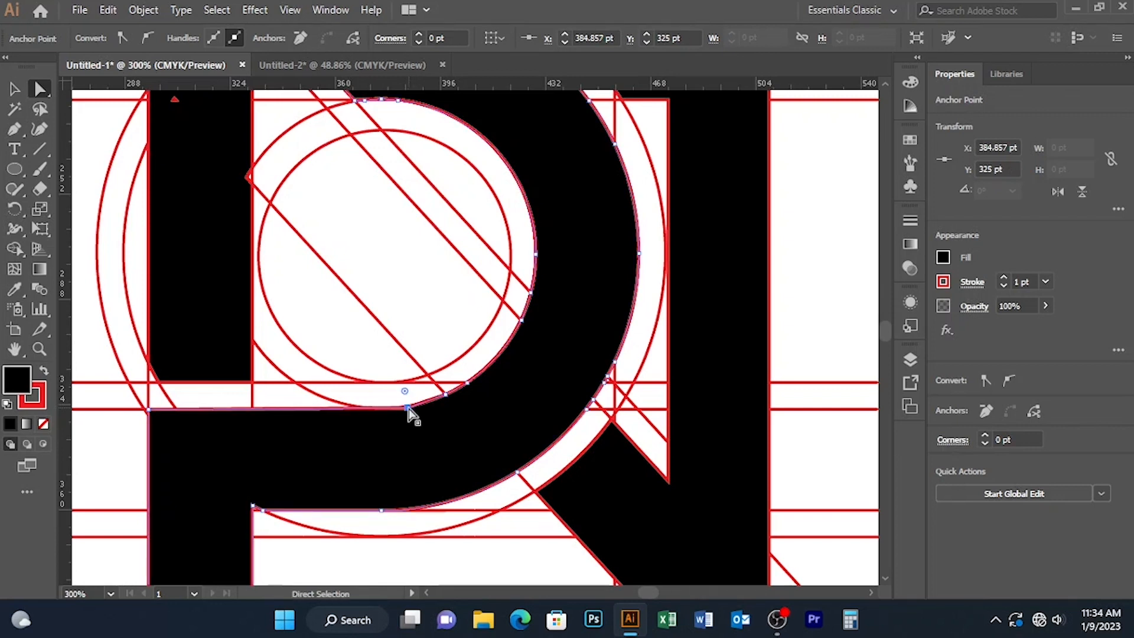
pyautogui.click(405, 409)
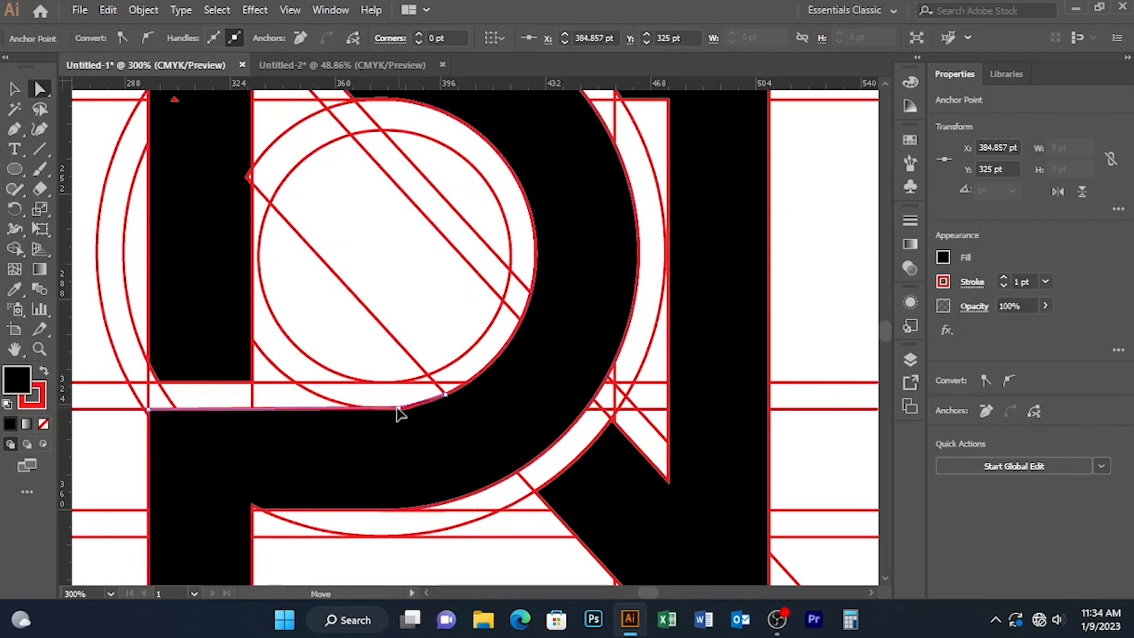
pyautogui.click(397, 408)
pyautogui.click(397, 408)
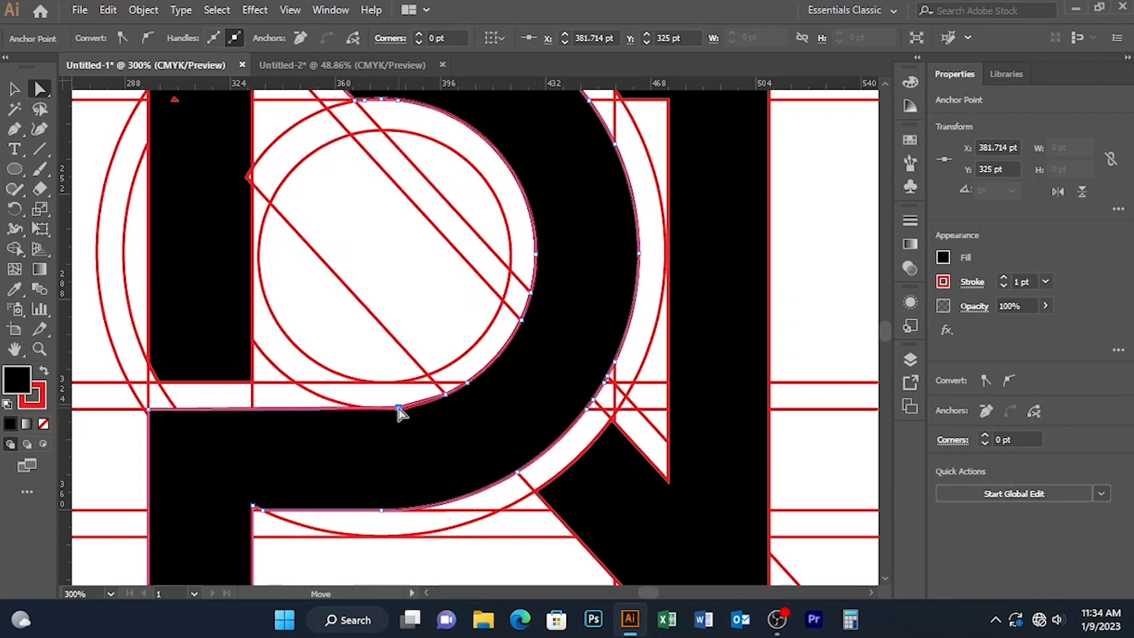
pyautogui.moveTo(395, 408); pyautogui.dragTo(393, 408)
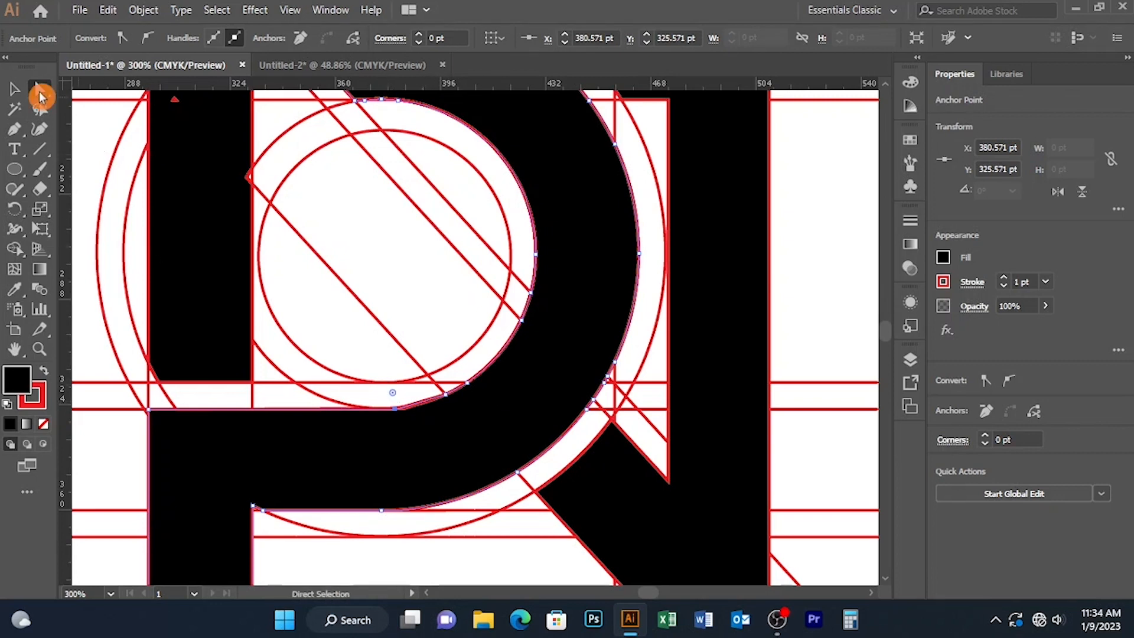
# Step: Examine the reshaped inner lower corner of the P's bowl against the construction circles and lines
pyautogui.press('ctrl')
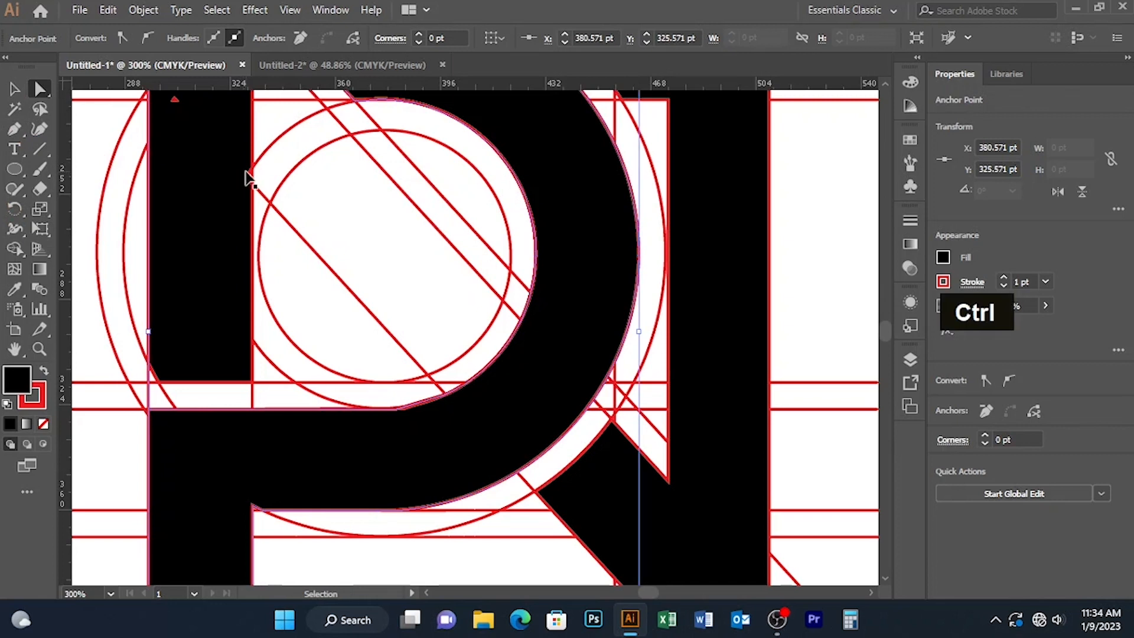
pyautogui.hotkey('ctrl', '0')
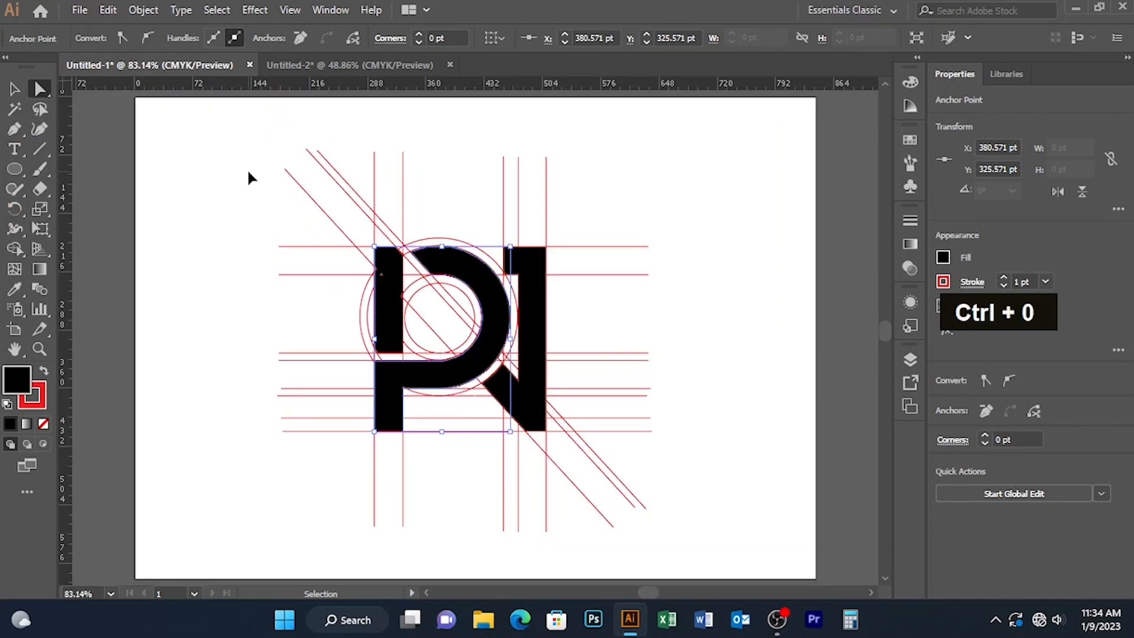
pyautogui.hotkey('ctrl', '=')
pyautogui.hotkey('ctrl', '=')
pyautogui.hotkey('ctrl', '=')
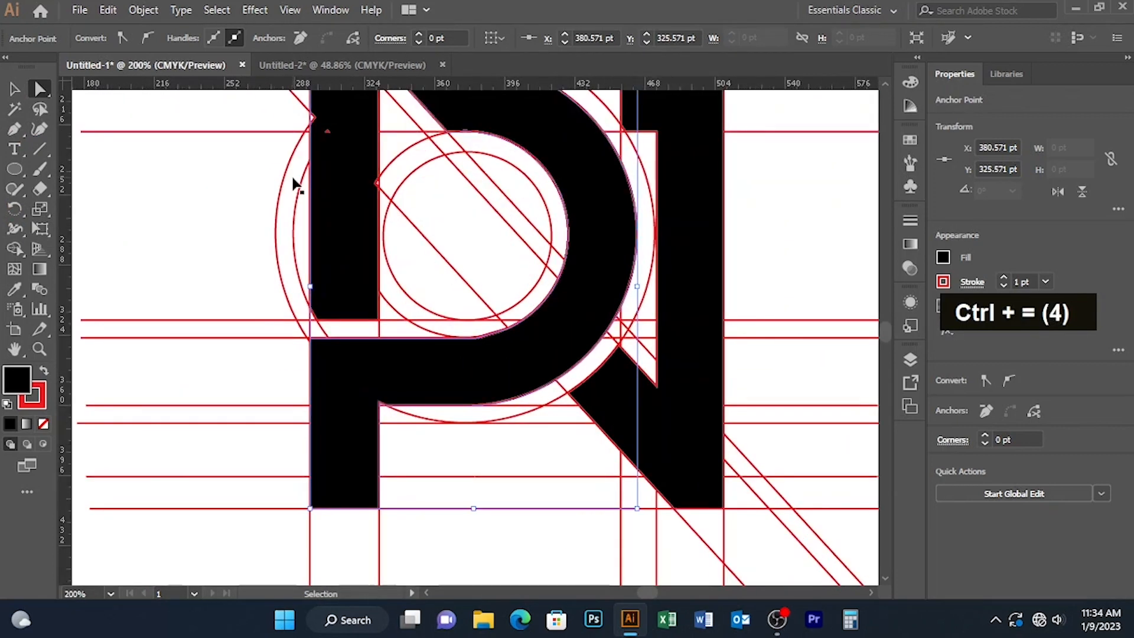
pyautogui.hotkey('ctrl', '=')
pyautogui.press('space')
pyautogui.moveTo(316, 213); pyautogui.dragTo(328, 313)
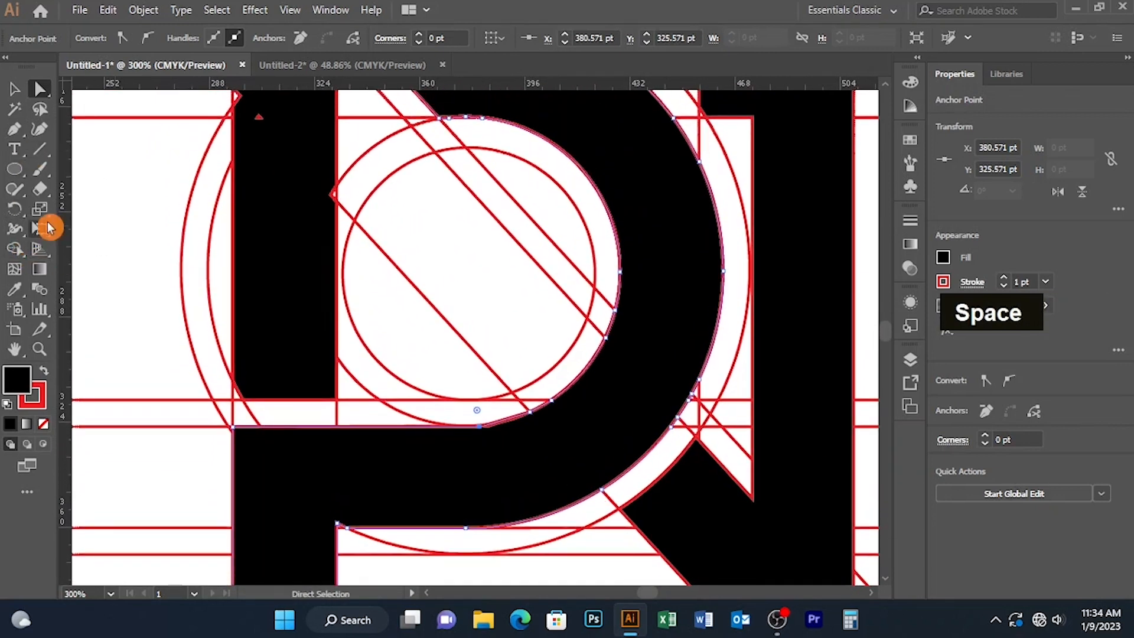
pyautogui.hotkey('ctrl', '-')
pyautogui.hotkey('ctrl', '0')
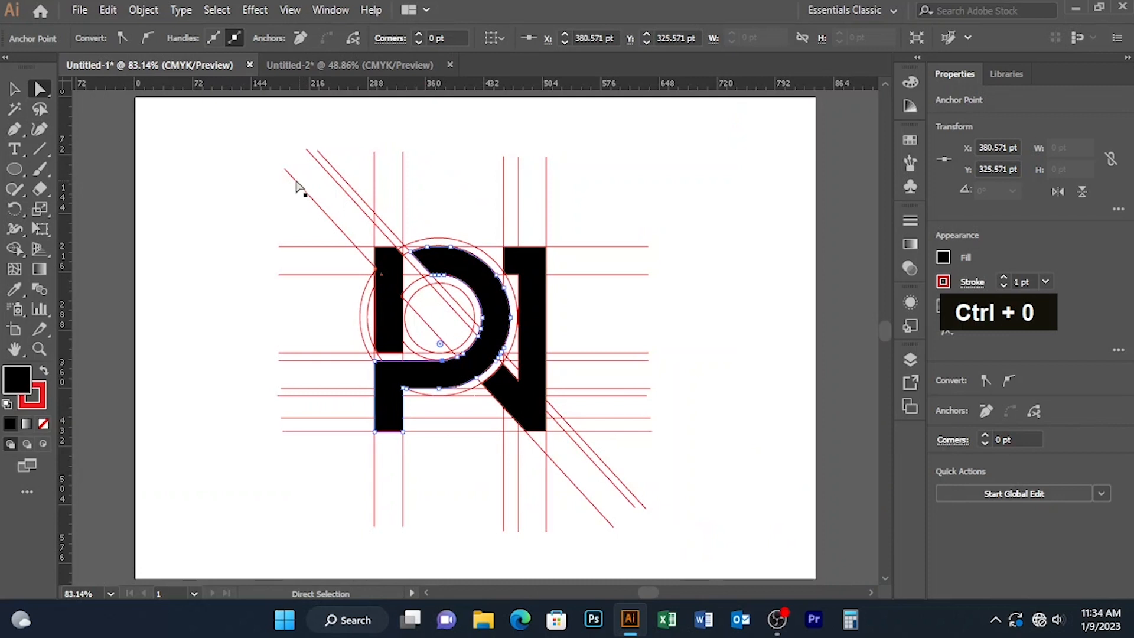
# Step: Select the whole artwork and use Shape Builder to merge the upper stem block with the diagonal band inside the bowl
pyautogui.click(14, 88)
pyautogui.moveTo(197, 148); pyautogui.dragTo(629, 474)
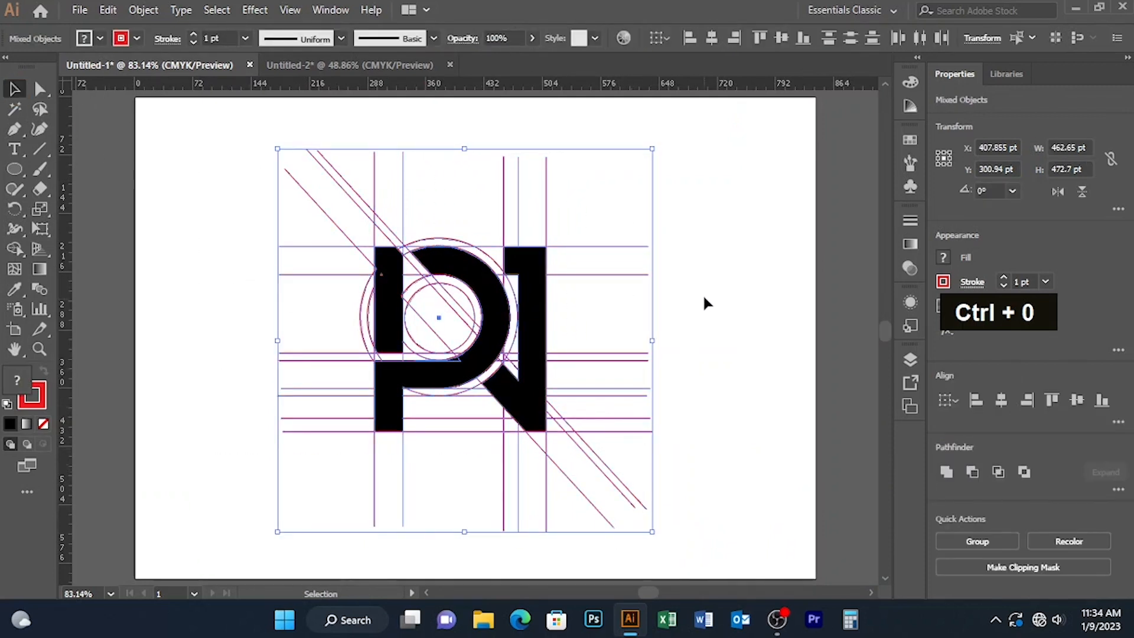
pyautogui.click(709, 268)
pyautogui.moveTo(660, 165); pyautogui.dragTo(313, 509)
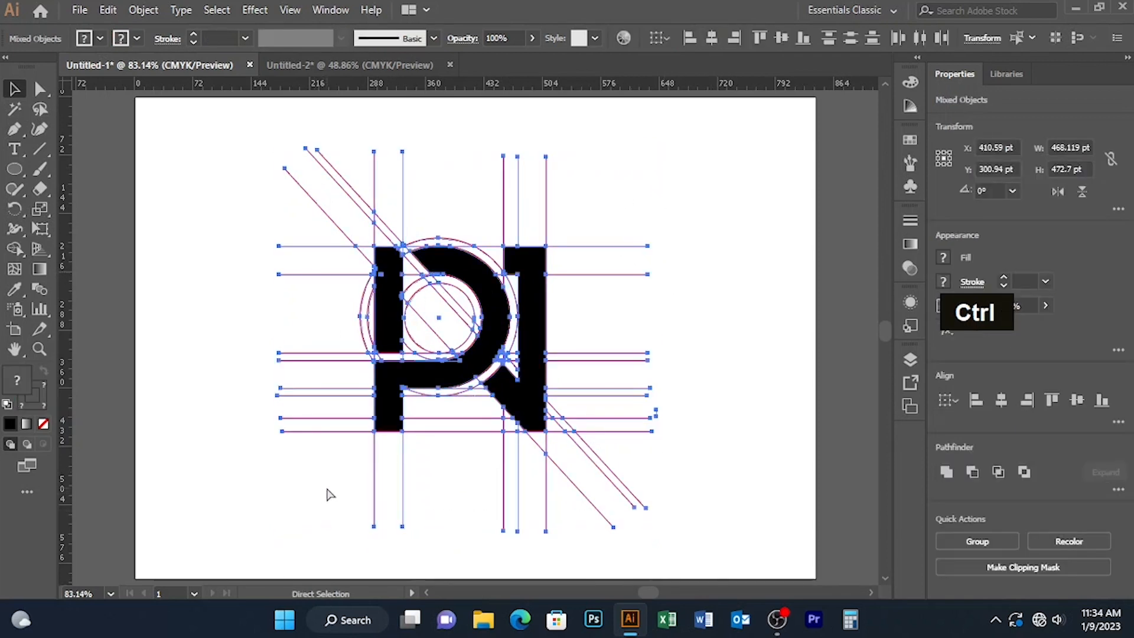
pyautogui.hotkey('ctrl', '=')
pyautogui.hotkey('ctrl', '=')
pyautogui.hotkey('ctrl', '=')
pyautogui.hotkey('ctrl', '=')
pyautogui.hotkey('ctrl', '=')
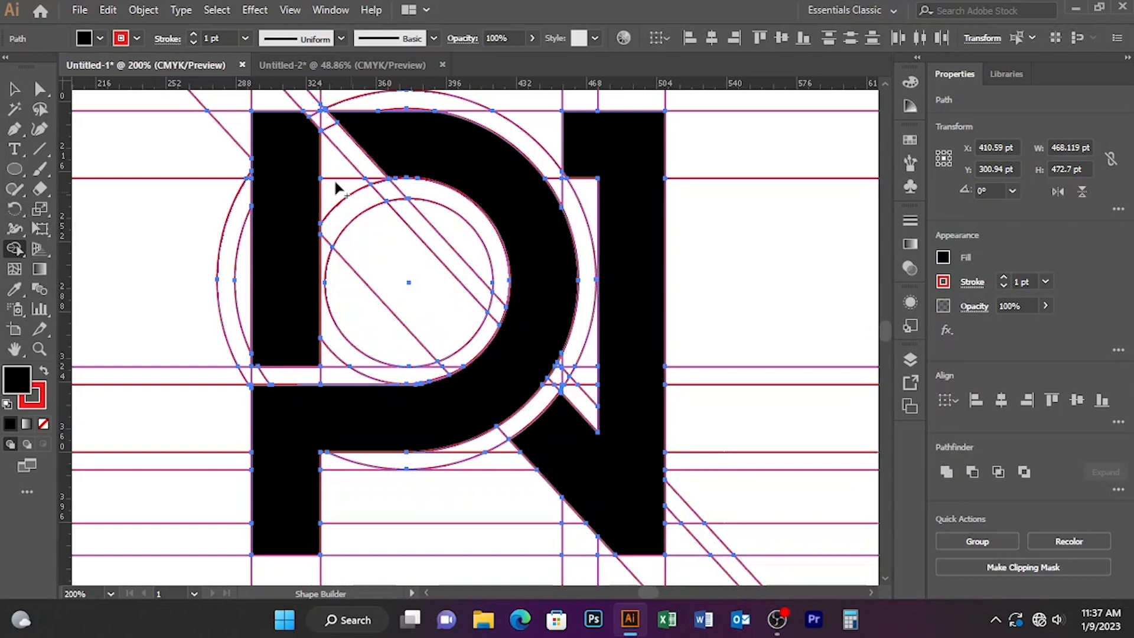
pyautogui.moveTo(303, 172)
pyautogui.mouseDown()
pyautogui.moveTo(354, 200)
pyautogui.moveTo(367, 232)
pyautogui.mouseUp()
pyautogui.moveTo(451, 318); pyautogui.dragTo(456, 320)
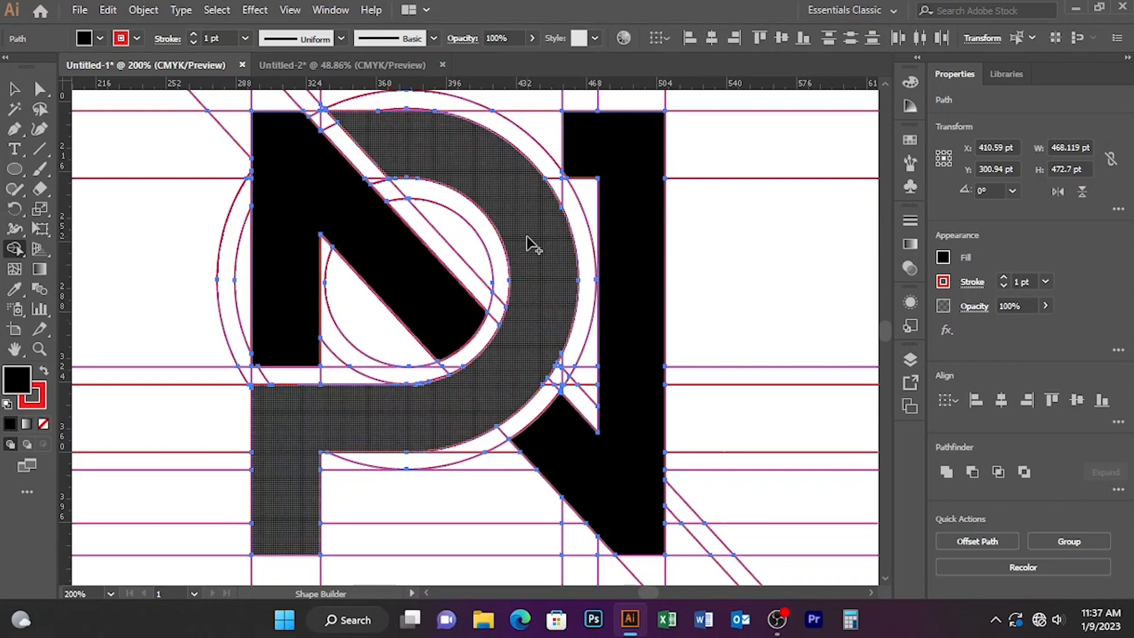
# Step: Leave Shape Builder for the Selection tool and deselect the whole artwork
pyautogui.hotkey('ctrl', '-')
pyautogui.hotkey('ctrl', '-')
pyautogui.moveTo(555, 242); pyautogui.dragTo(617, 192)
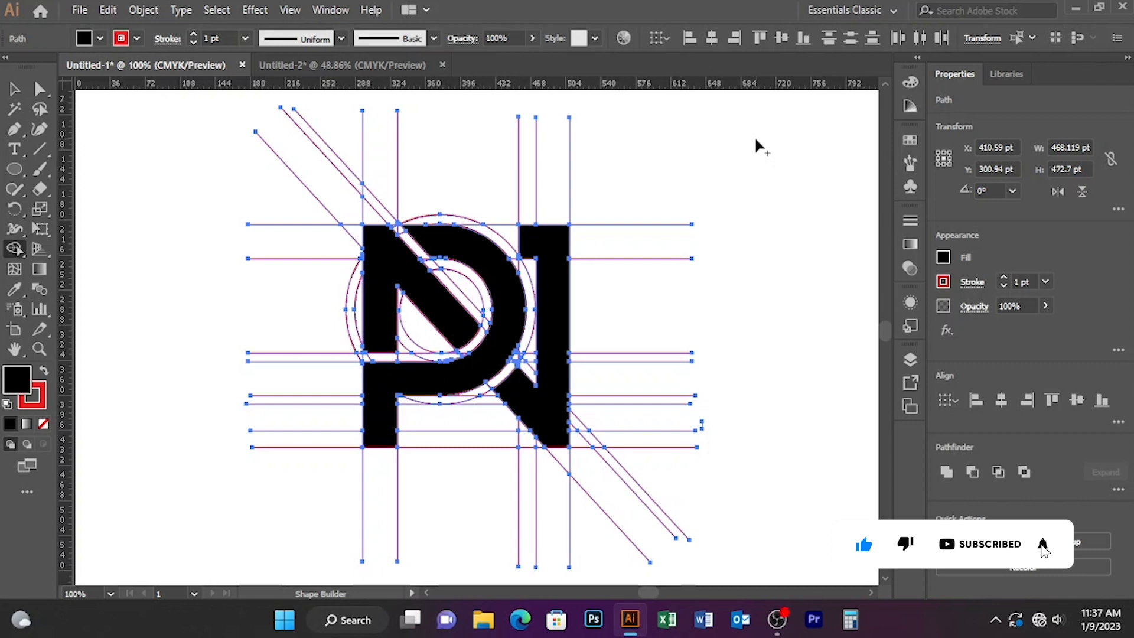
pyautogui.press('v')
pyautogui.click(158, 162)
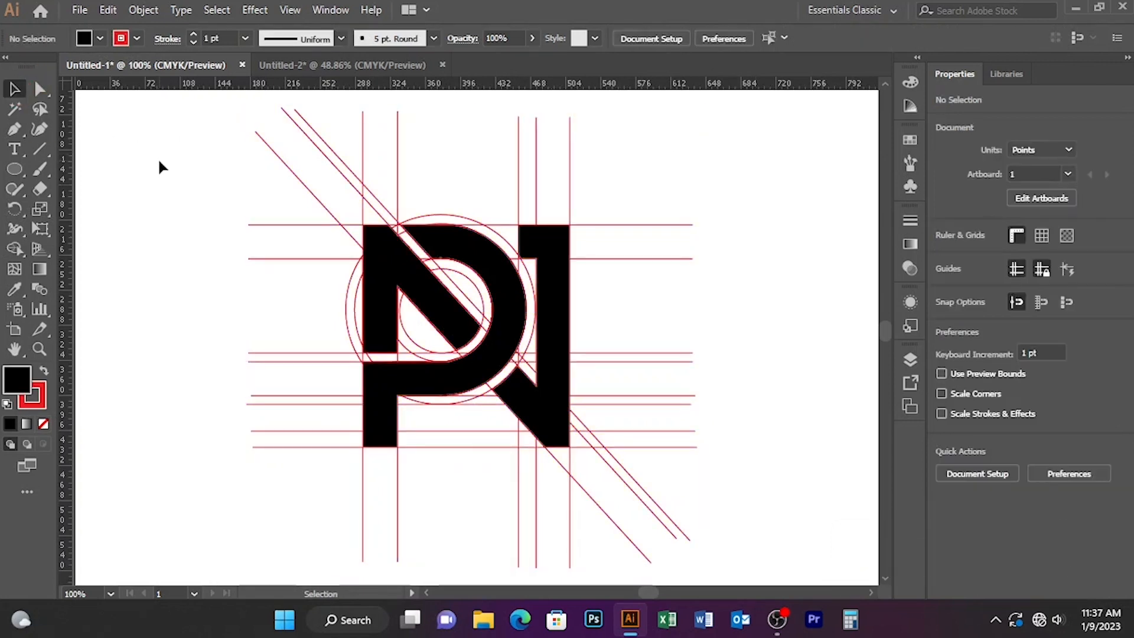
pyautogui.click(474, 249)
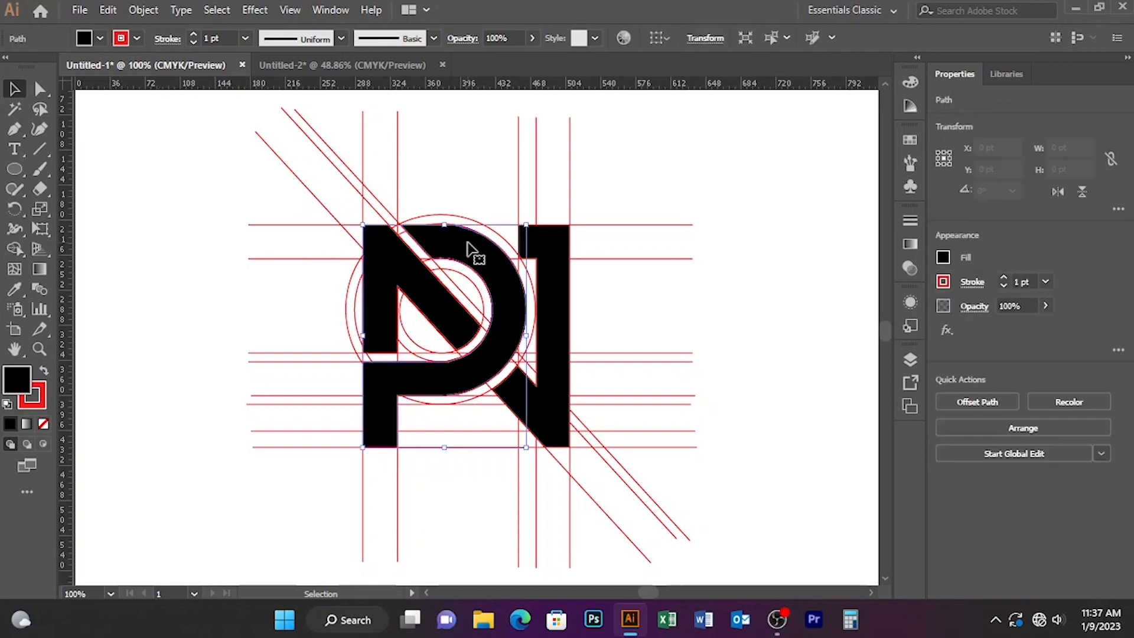
pyautogui.press('shift')
pyautogui.keyDown('shift'); pyautogui.click(559, 251); pyautogui.keyUp('shift')
pyautogui.moveTo(471, 247); pyautogui.dragTo(202, 280)
pyautogui.hotkey('ctrl', 'z')
# Step: Select the three black logo shapes together and move them off the construction grid into the empty area beside it
pyautogui.press('space')
pyautogui.moveTo(457, 260); pyautogui.dragTo(694, 261)
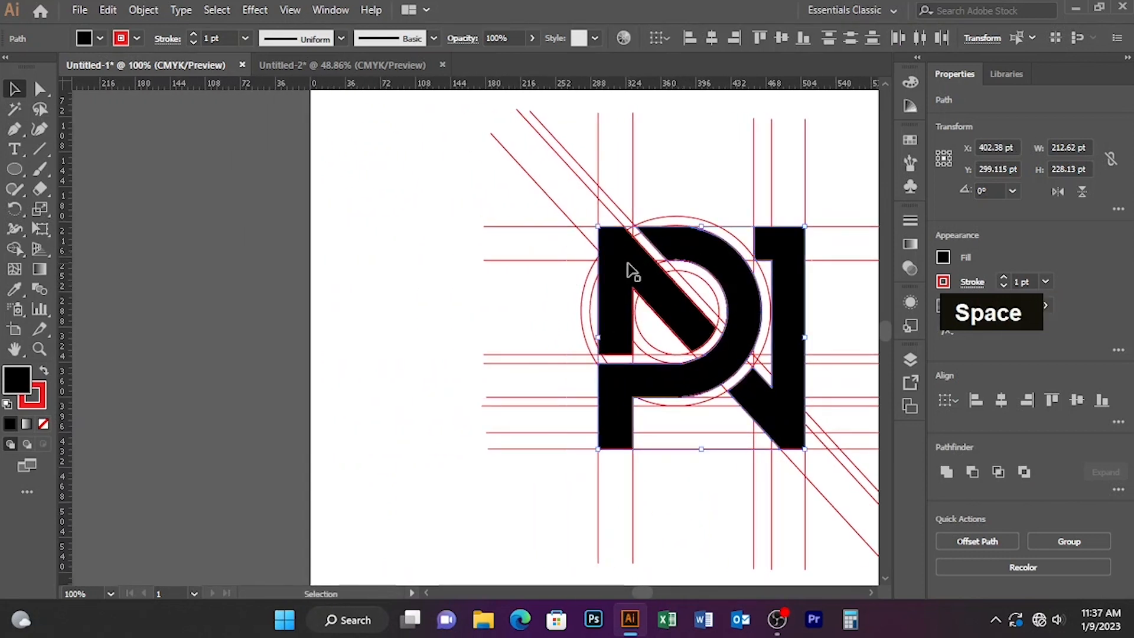
pyautogui.click(487, 259)
pyautogui.click(620, 294)
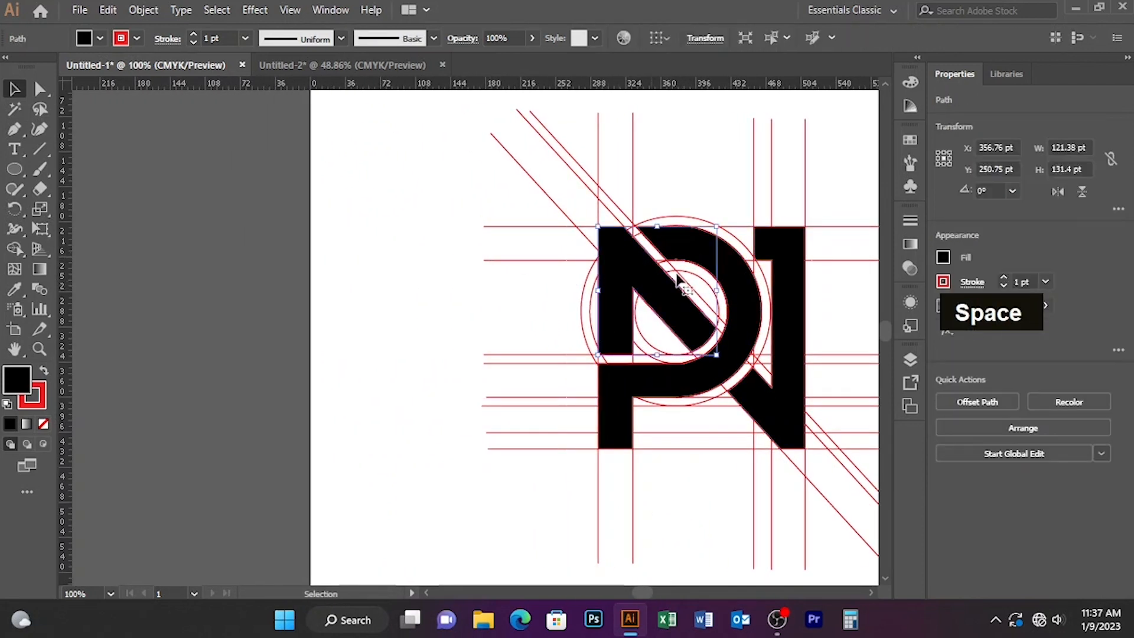
pyautogui.keyDown('shift'); pyautogui.click(729, 259); pyautogui.keyUp('shift')
pyautogui.keyDown('shift'); pyautogui.click(777, 251); pyautogui.keyUp('shift')
pyautogui.moveTo(780, 248); pyautogui.dragTo(299, 214)
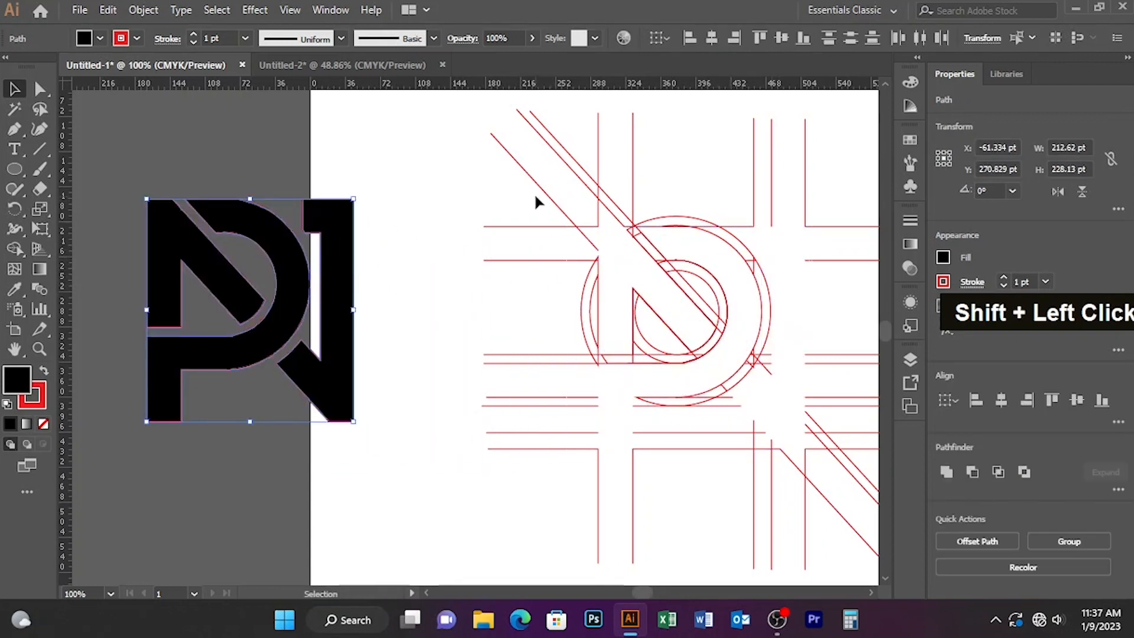
pyautogui.moveTo(336, 222); pyautogui.dragTo(432, 201)
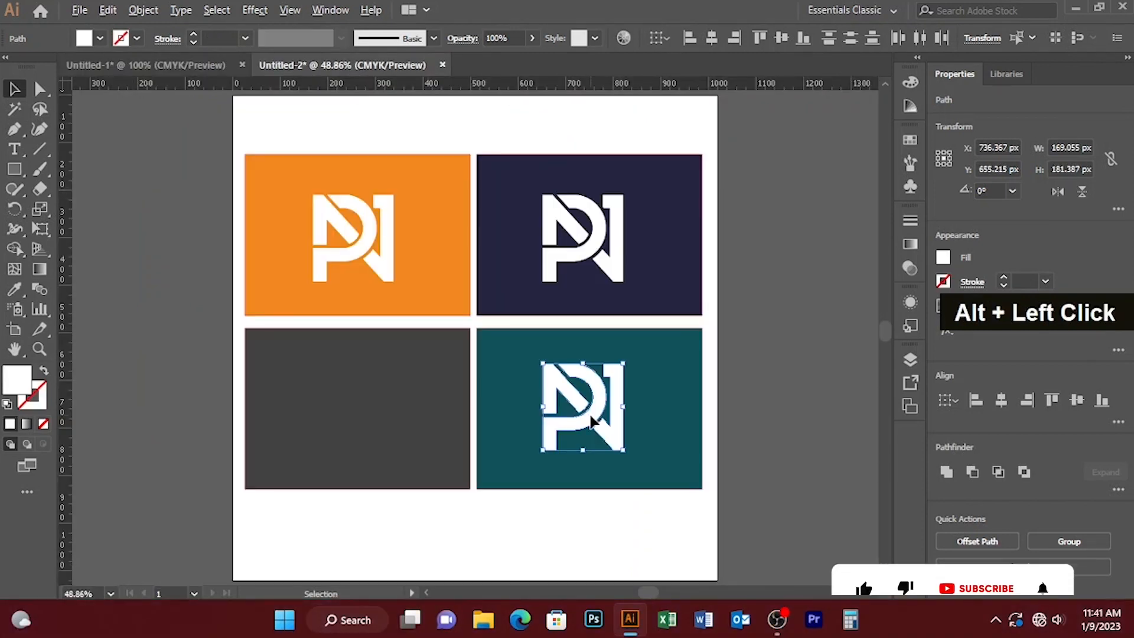
# Step: Duplicate the white PN logo from the teal card straight across onto the dark grey card, at about X 249 px, Y 655 px
pyautogui.moveTo(592, 421); pyautogui.dragTo(359, 420)
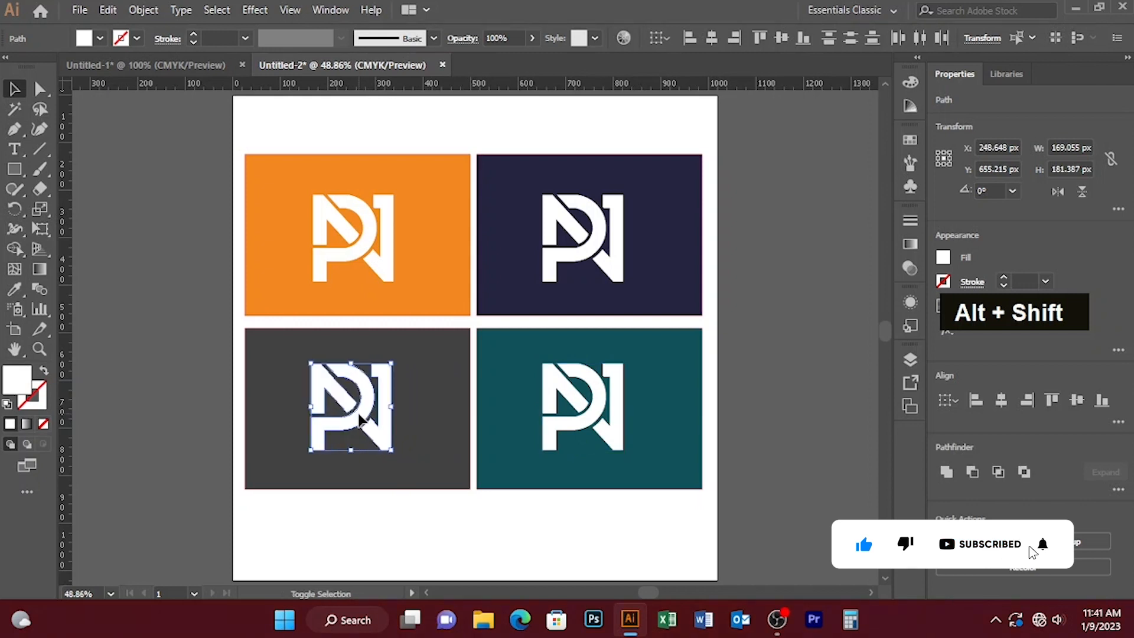
pyautogui.click(442, 542)
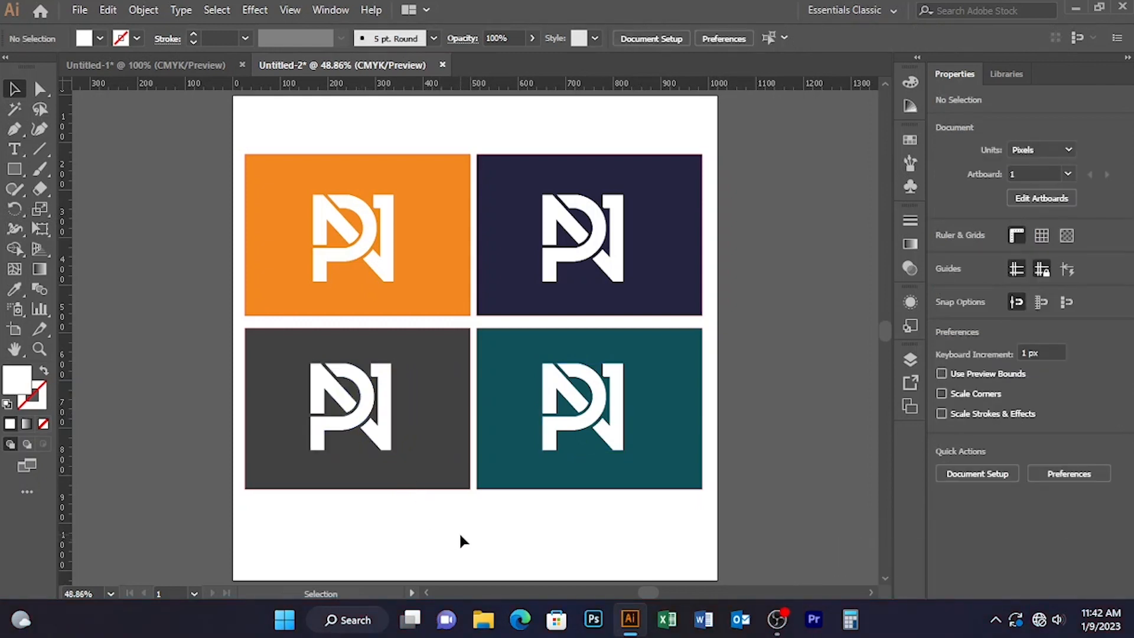
# Step: Select all four coloured cards with their logos, scale them down proportionally about their common centre, and deselect them
pyautogui.moveTo(196, 159); pyautogui.dragTo(717, 495)
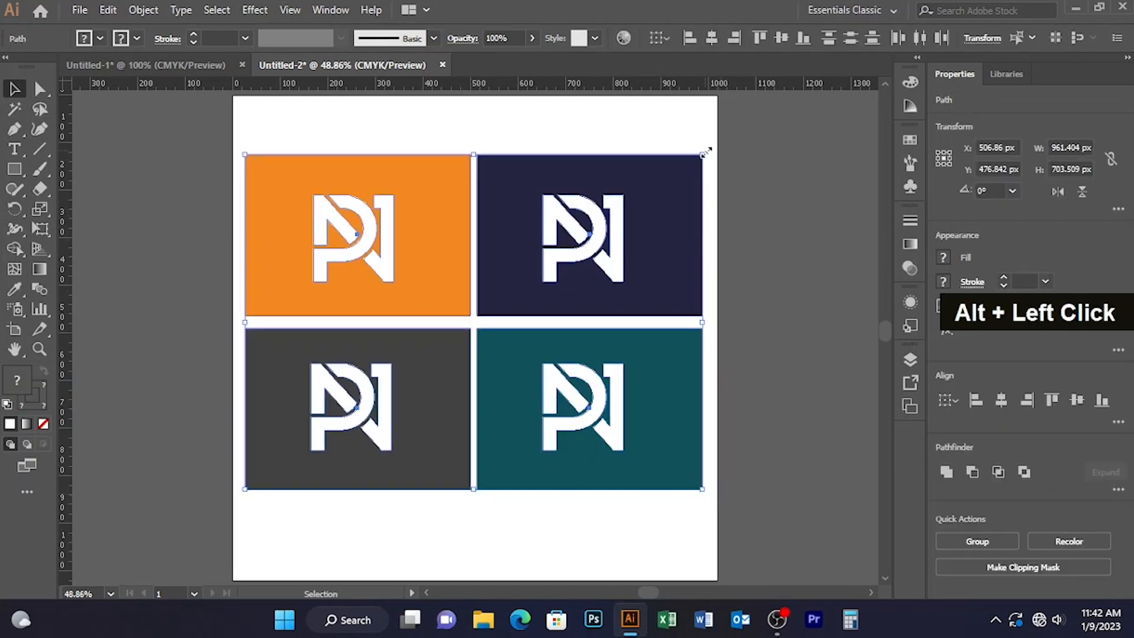
pyautogui.moveTo(703, 155); pyautogui.dragTo(671, 196)
pyautogui.click(732, 178)
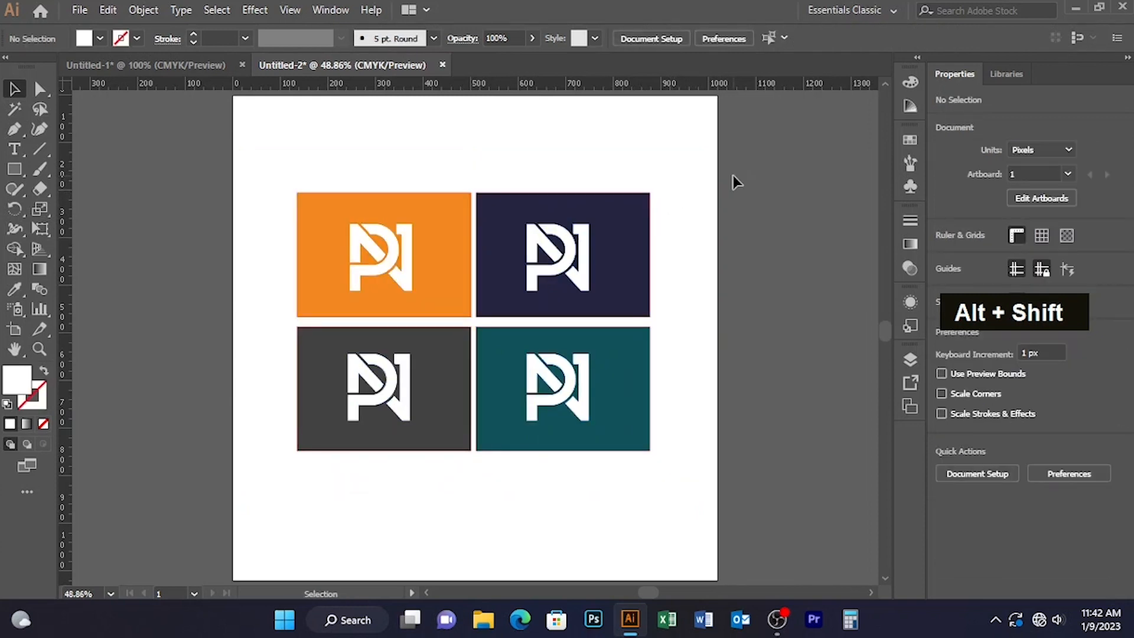
pyautogui.hotkey('ctrl', '-')
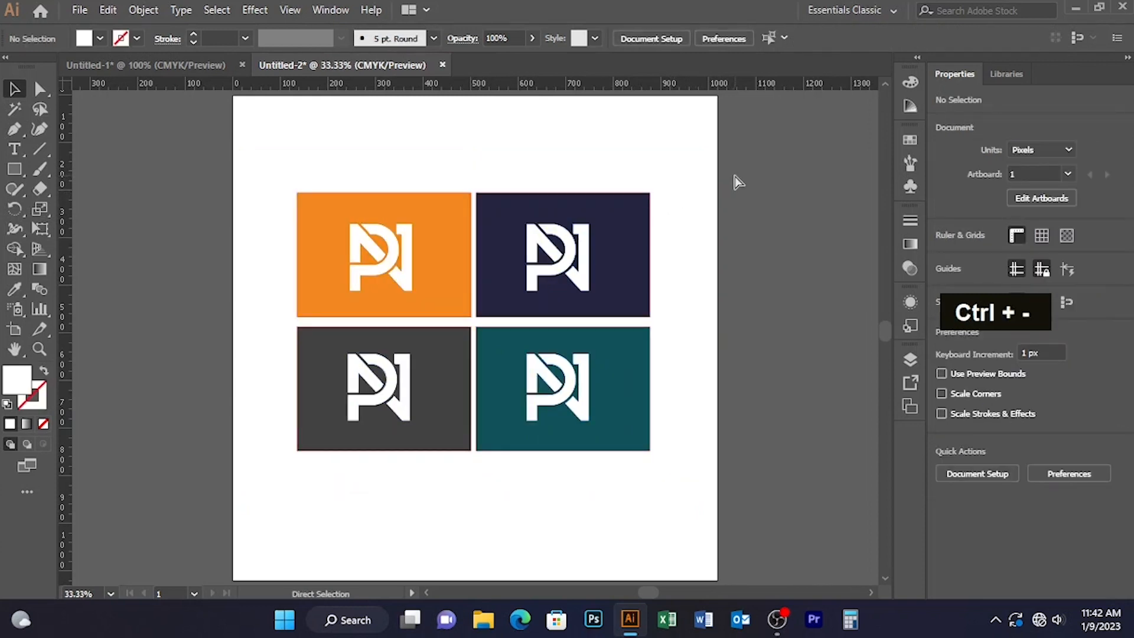
pyautogui.hotkey('ctrl', '=')
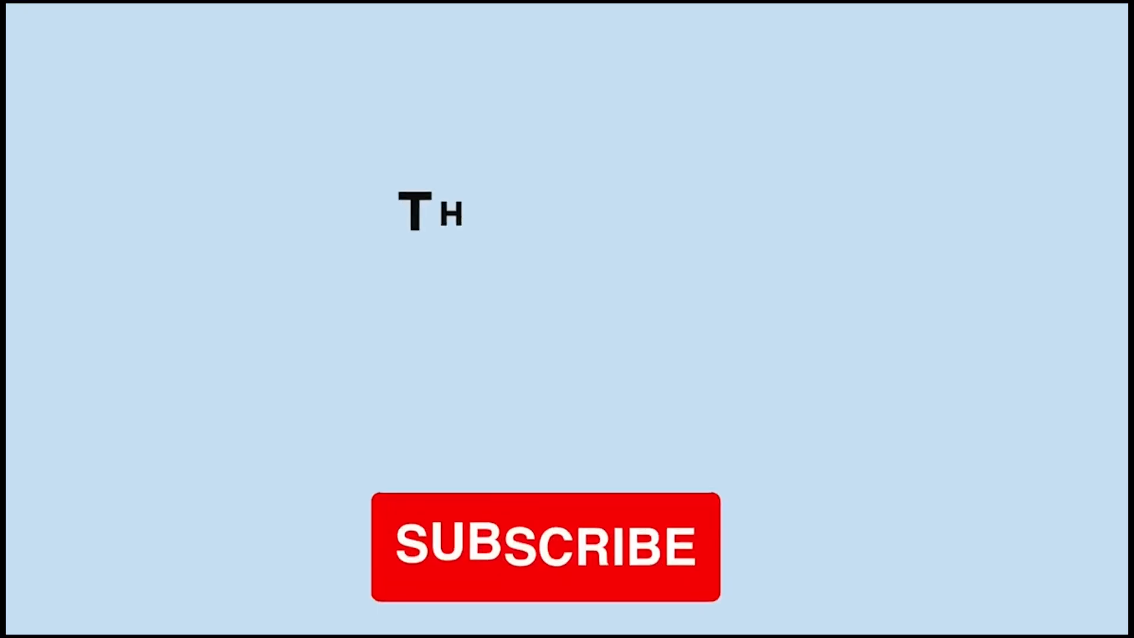